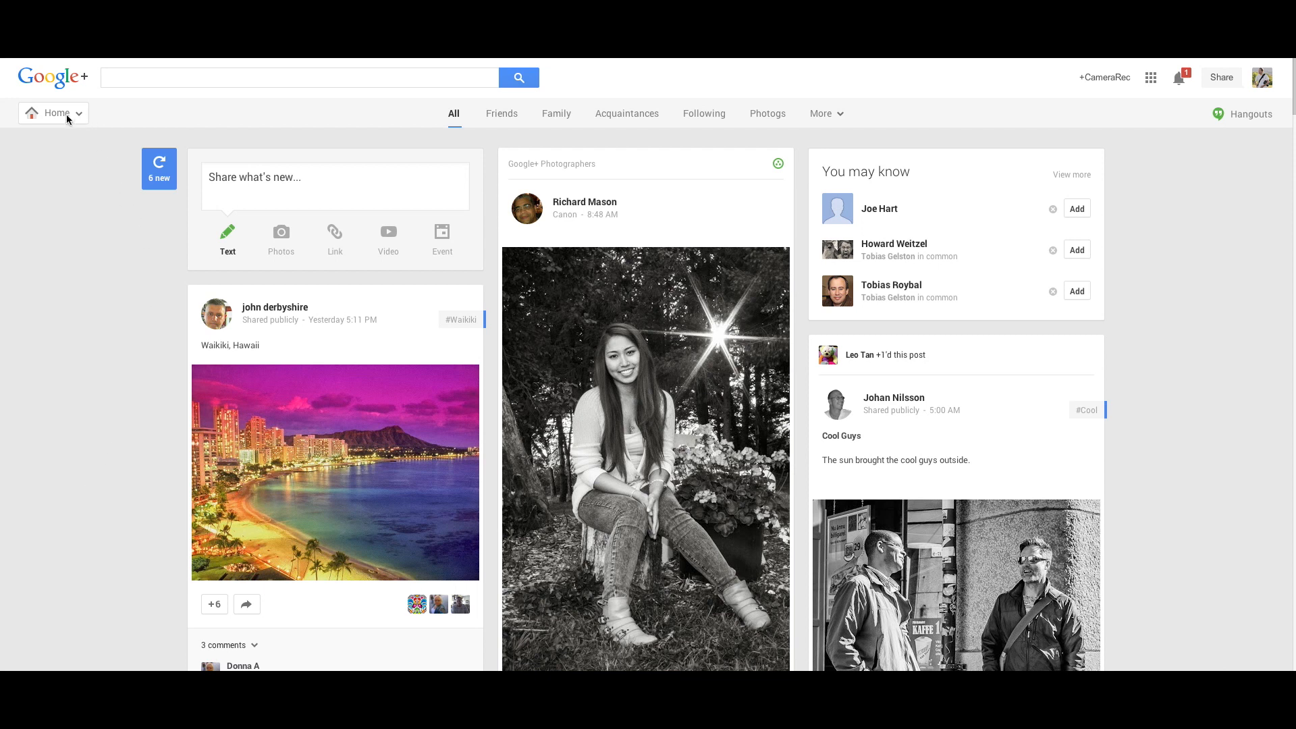
Open the photo highlights and view the church steeple photo in the D7100NEFS album, checking the camera model in its details.
mouse_move(67, 115)
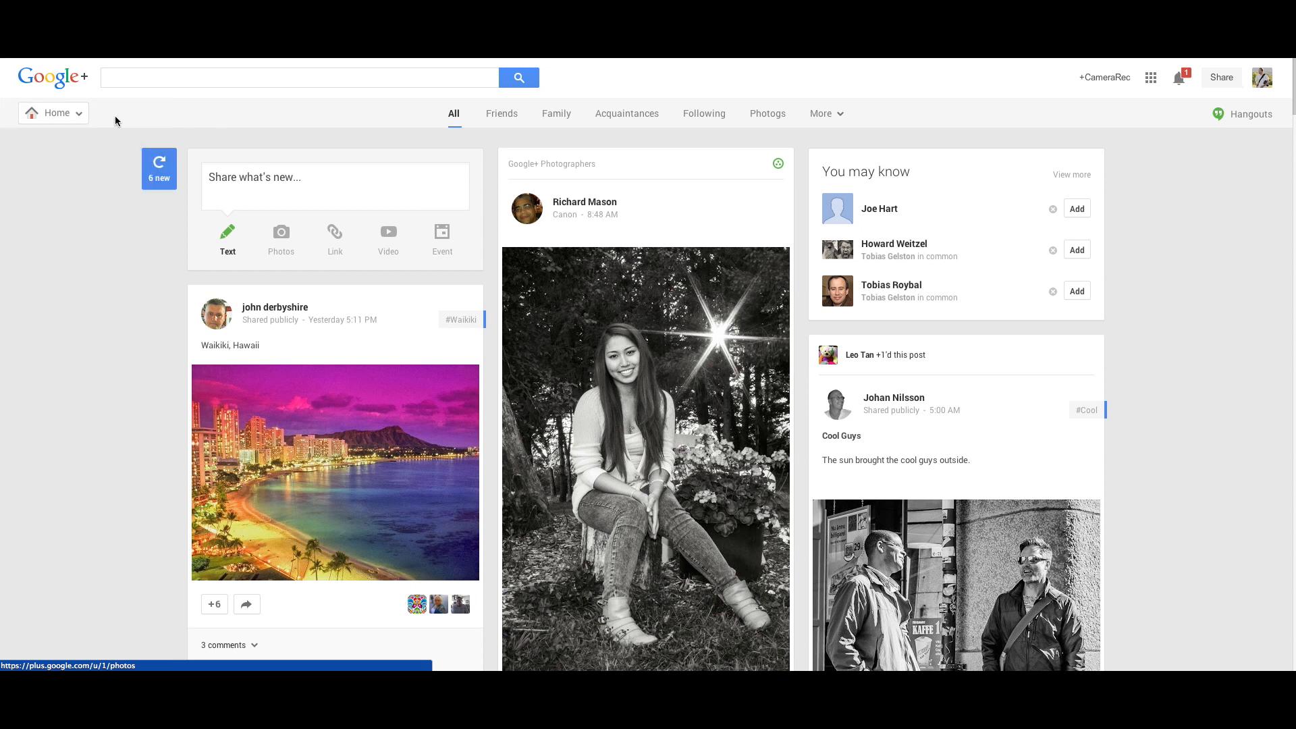
left_click(56, 215)
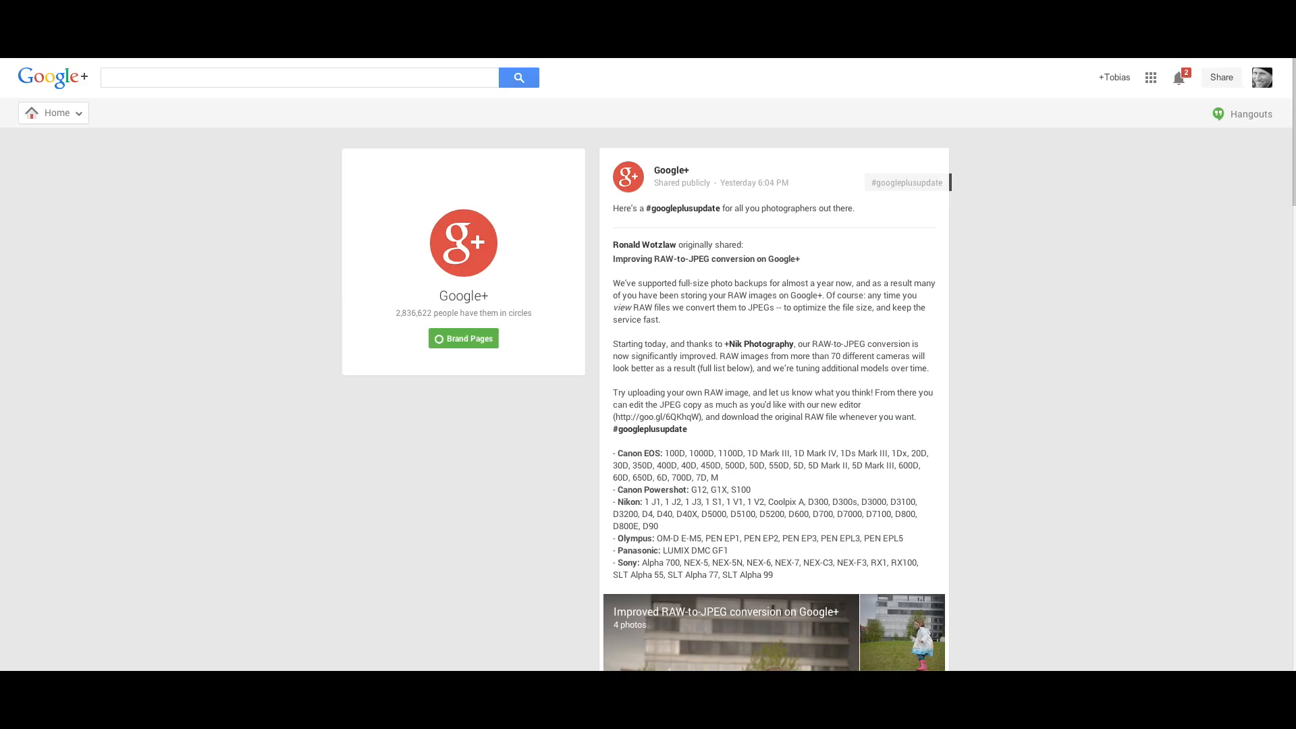
scroll(730, 484, "down", 1)
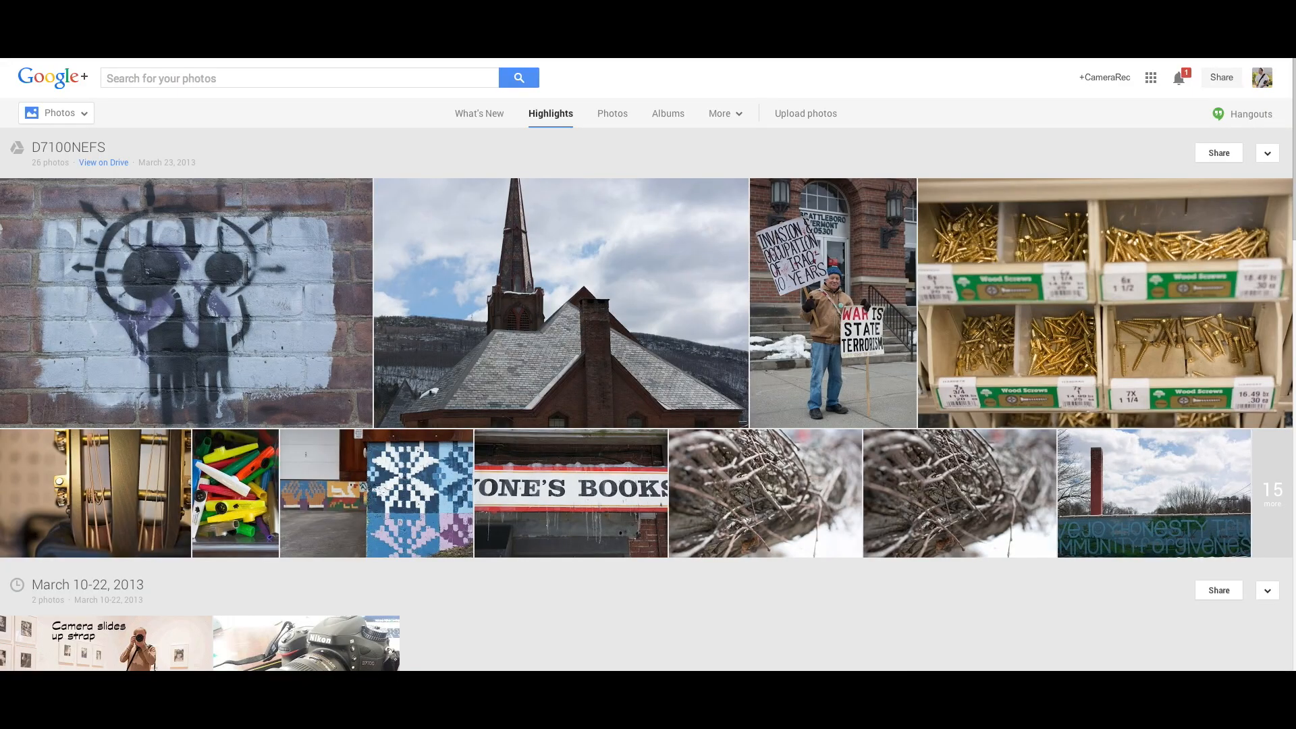
mouse_move(450, 134)
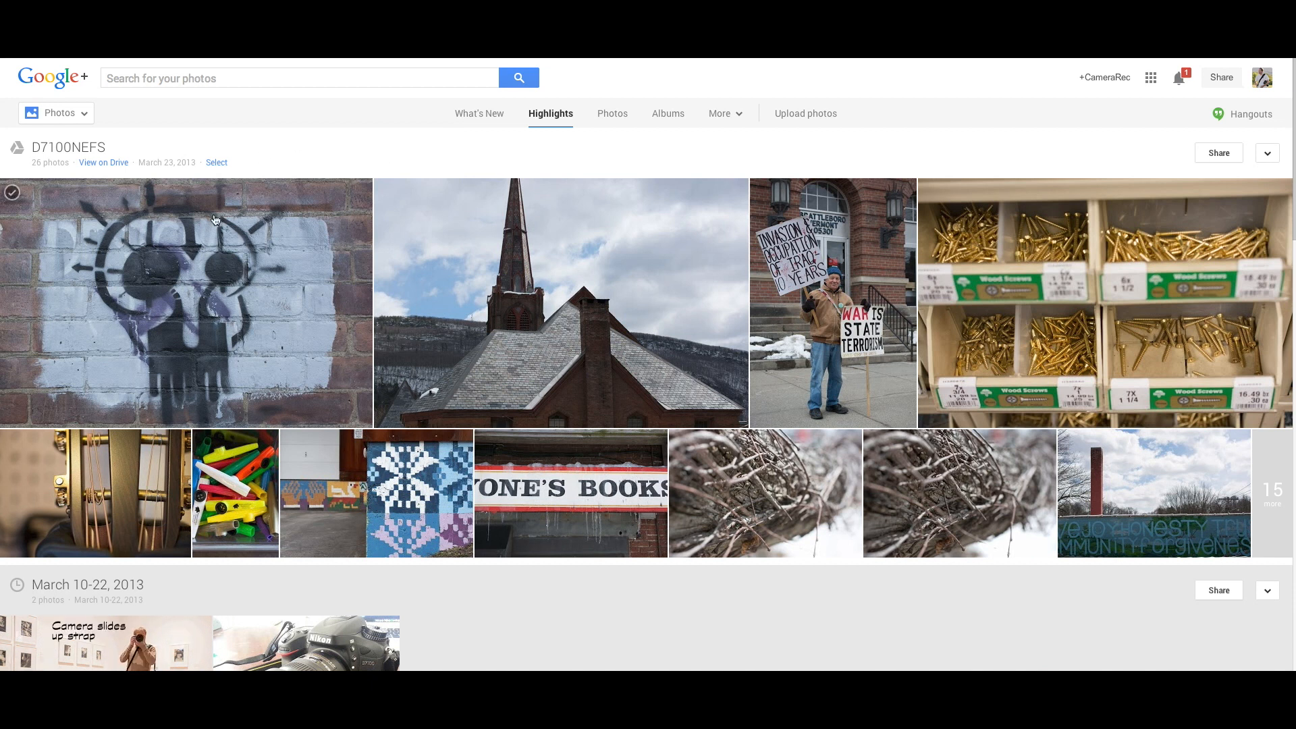
left_click(552, 324)
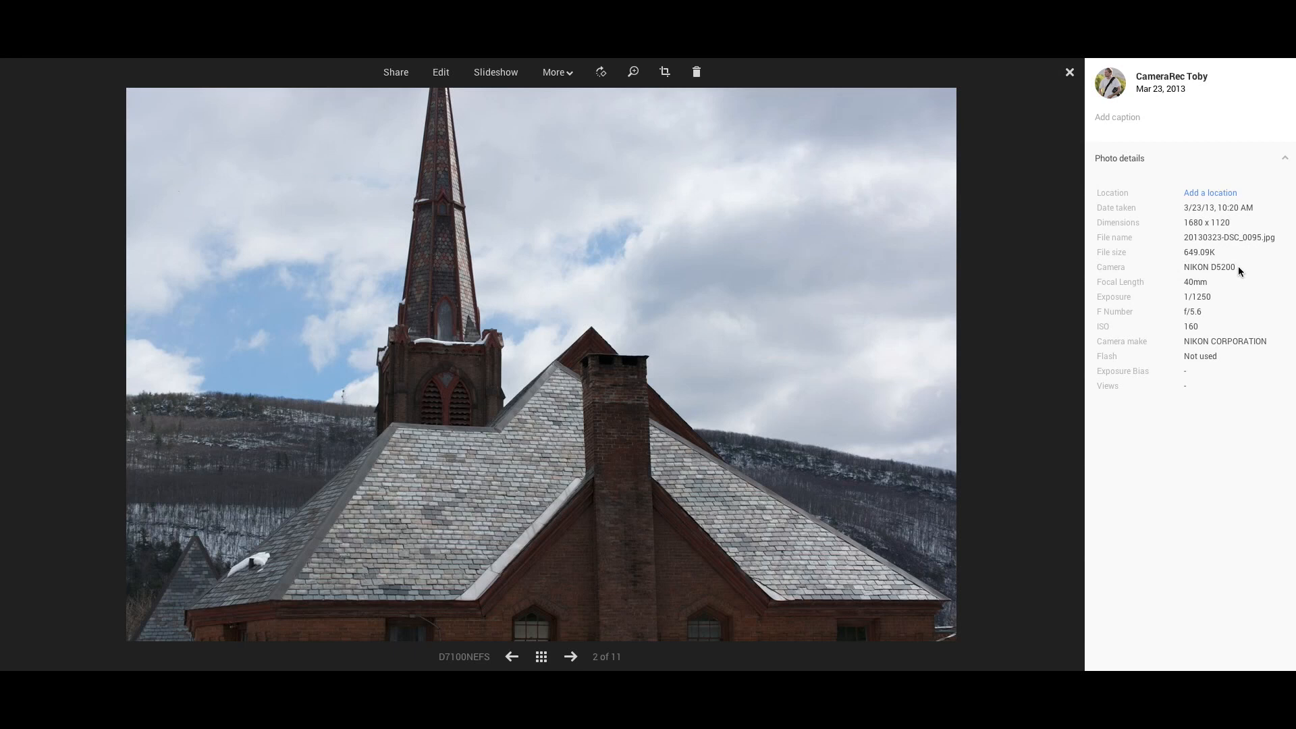
mouse_move(1238, 266)
left_mouse_down()
mouse_move(1175, 266)
mouse_move(1222, 264)
left_mouse_up()
left_click(1242, 273)
Start editing the church photo and turn on Auto Enhance in its customization settings.
left_click(446, 75)
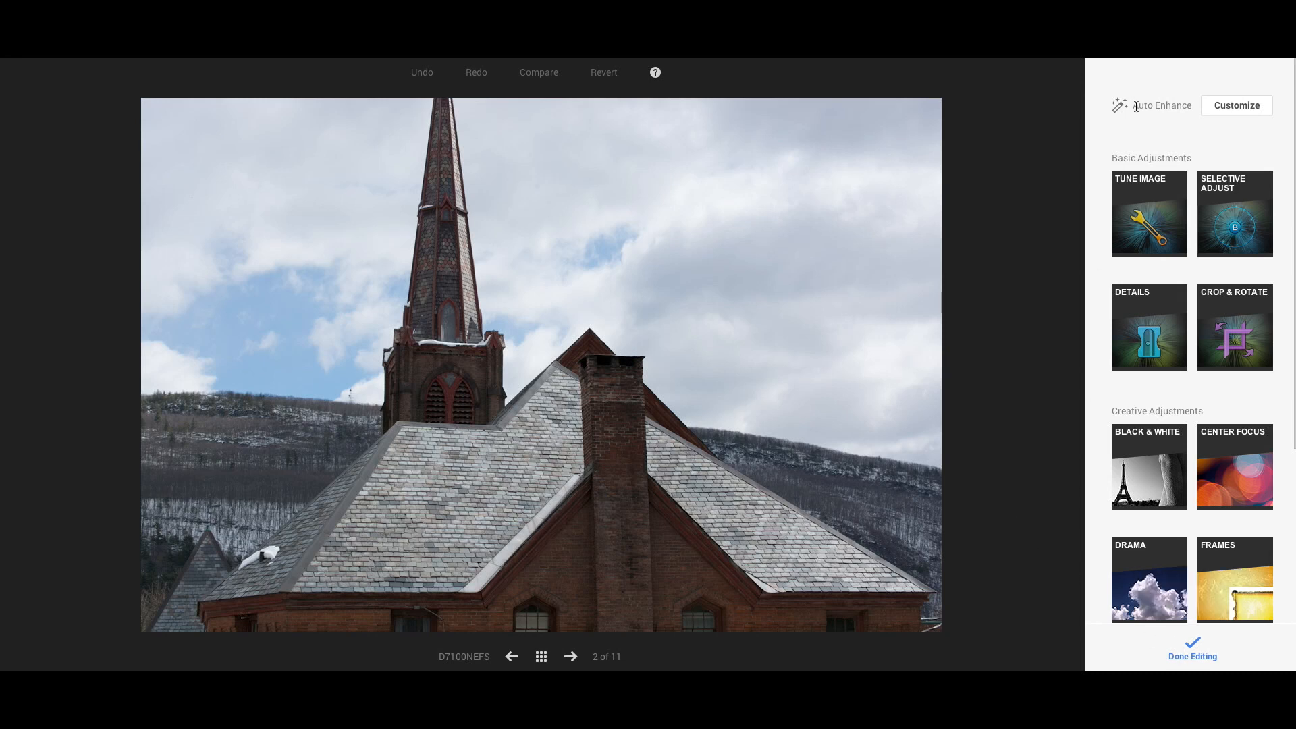
left_click(1243, 110)
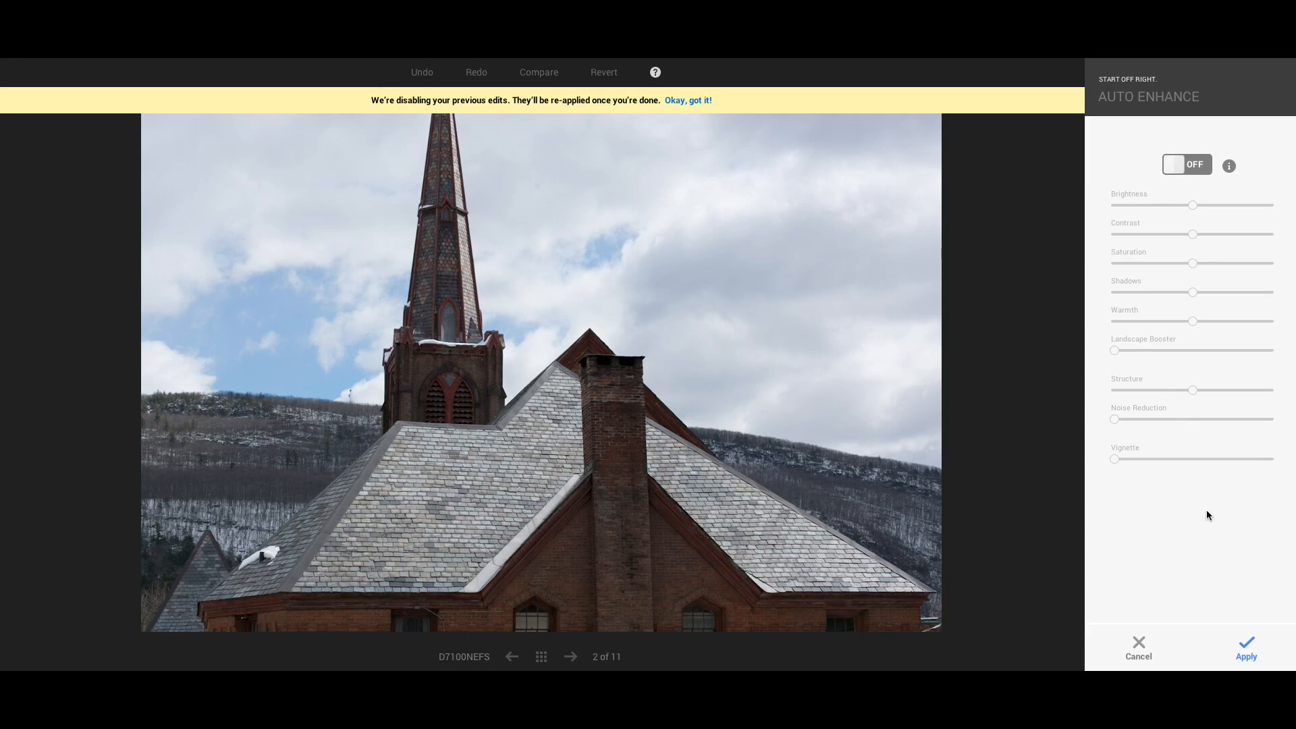
left_click(1186, 166)
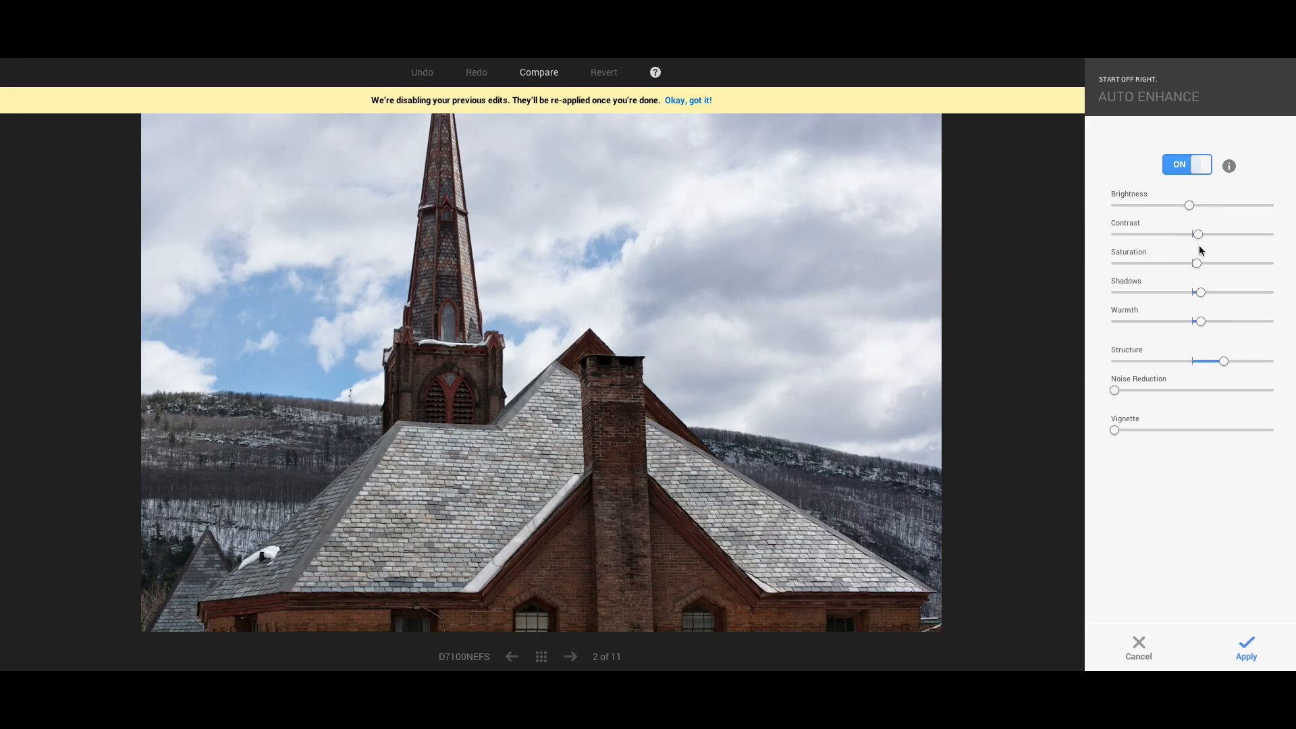
mouse_move(1202, 294)
Compare the auto-enhanced church photo with the original, then apply the enhancement and return to the album.
left_click(535, 75)
left_click(536, 76)
left_click(1246, 648)
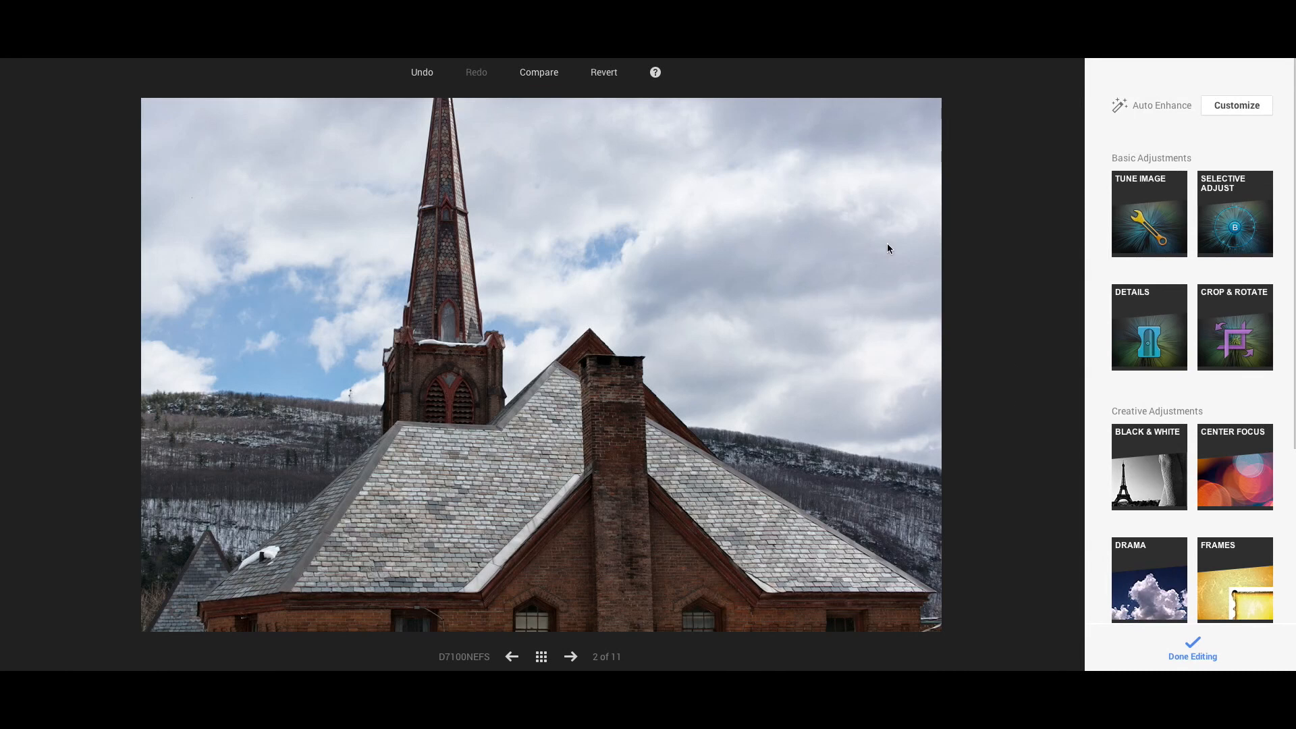
left_click(1191, 648)
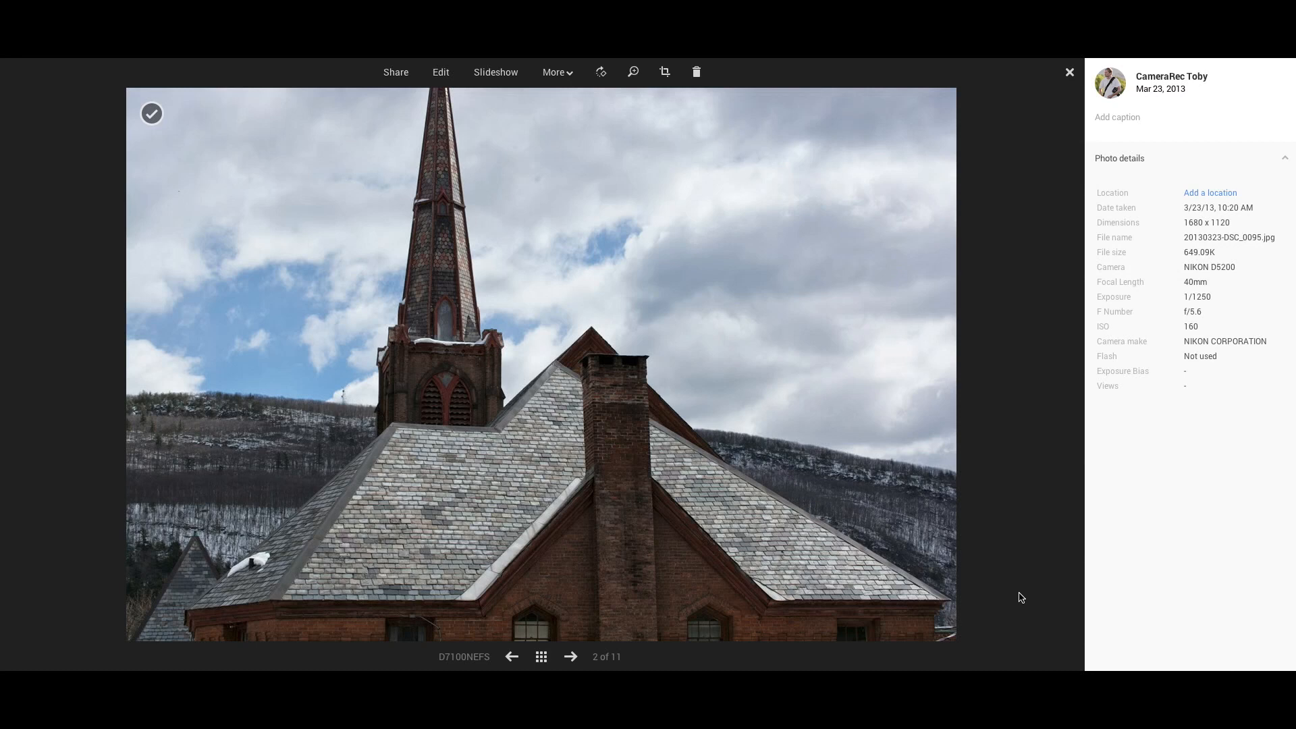
mouse_move(586, 293)
left_click(1070, 75)
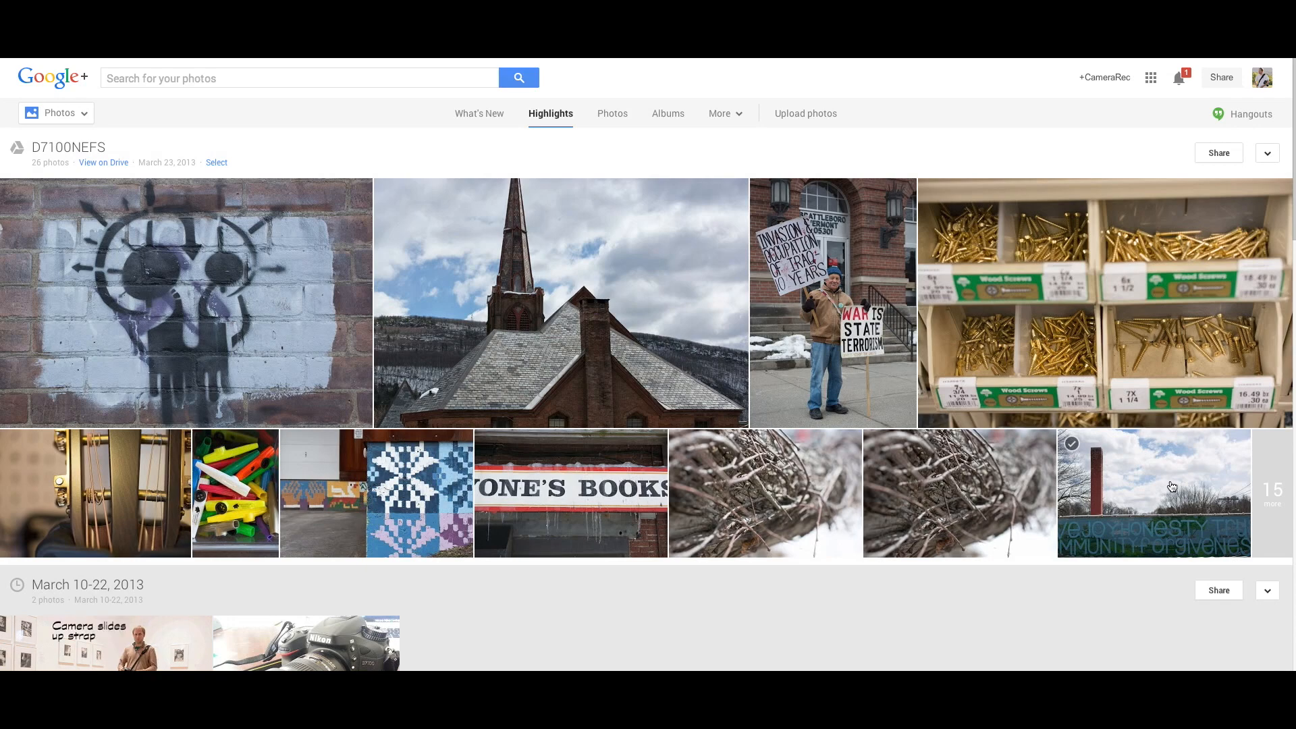
Edit the chimney and mural photo with Tune Image, raising Shadows almost to maximum and Warmth slightly, and apply.
left_click(1164, 486)
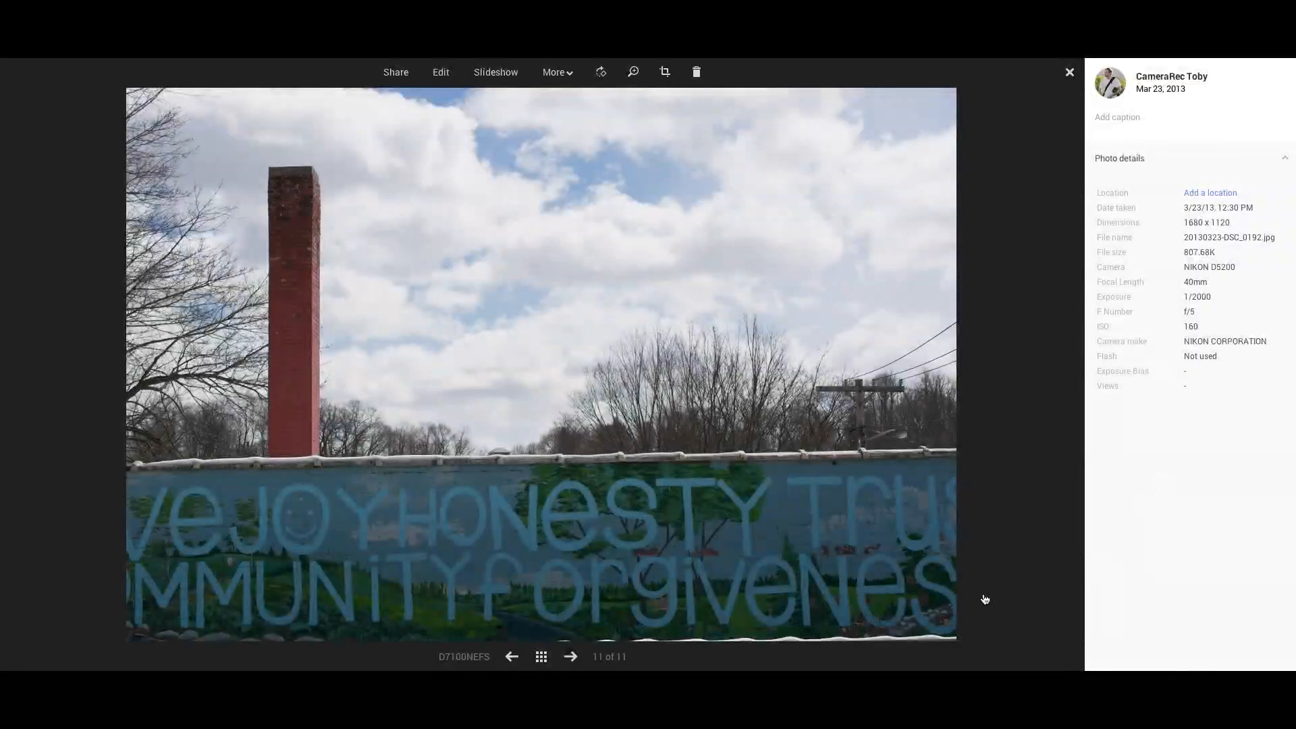
left_click(441, 72)
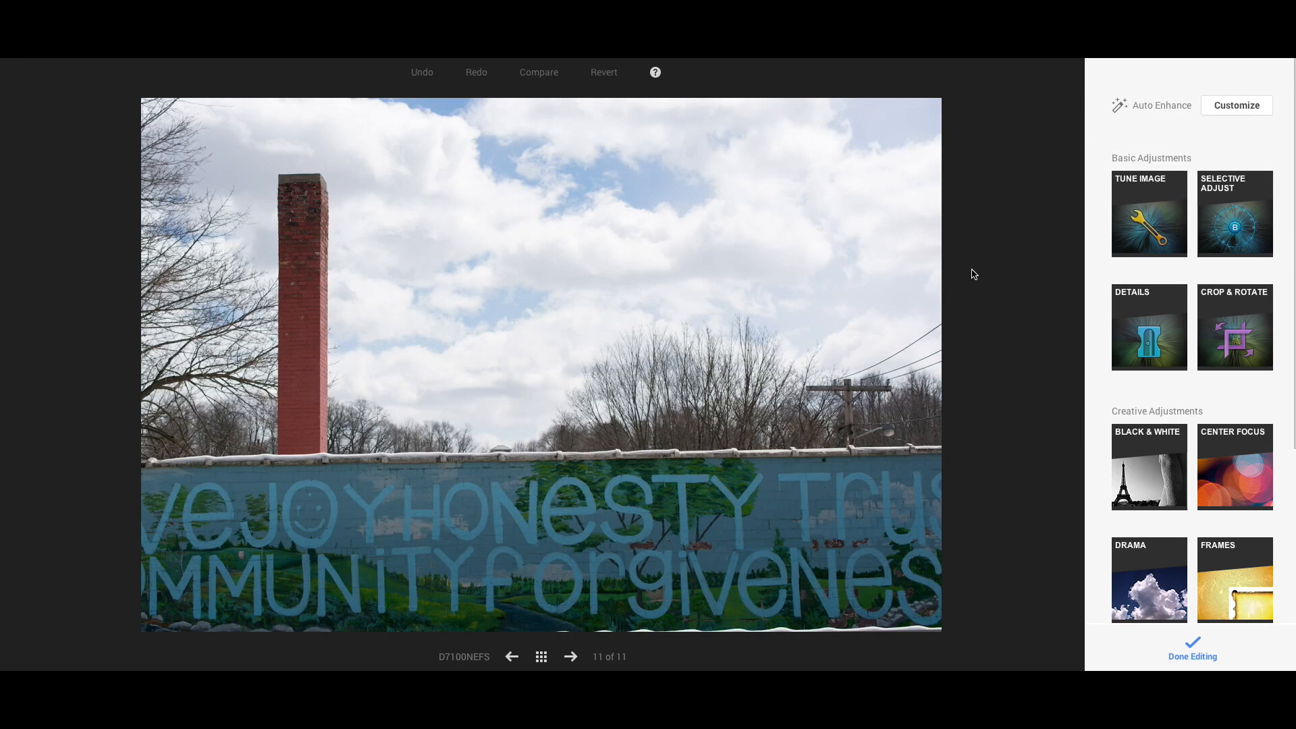
left_click(1136, 229)
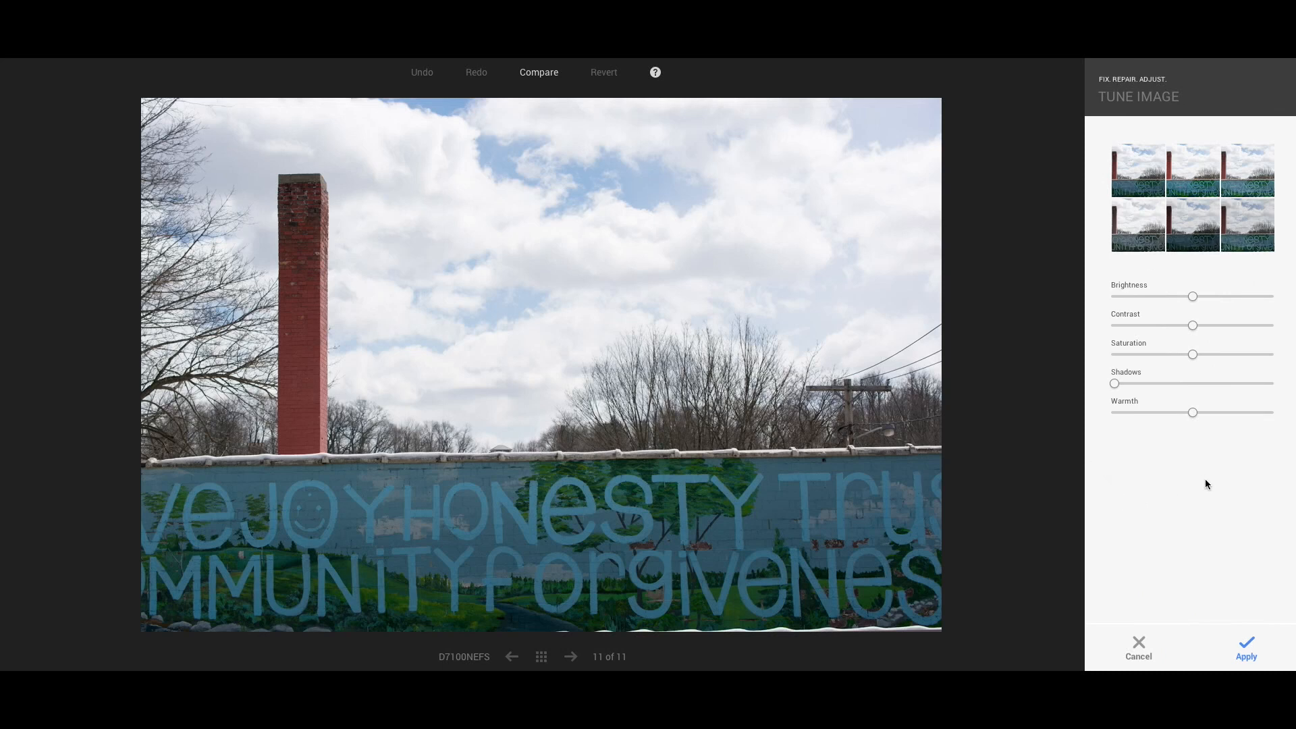
left_click_drag(1115, 384, 1262, 383)
left_click_drag(1195, 414, 1208, 411)
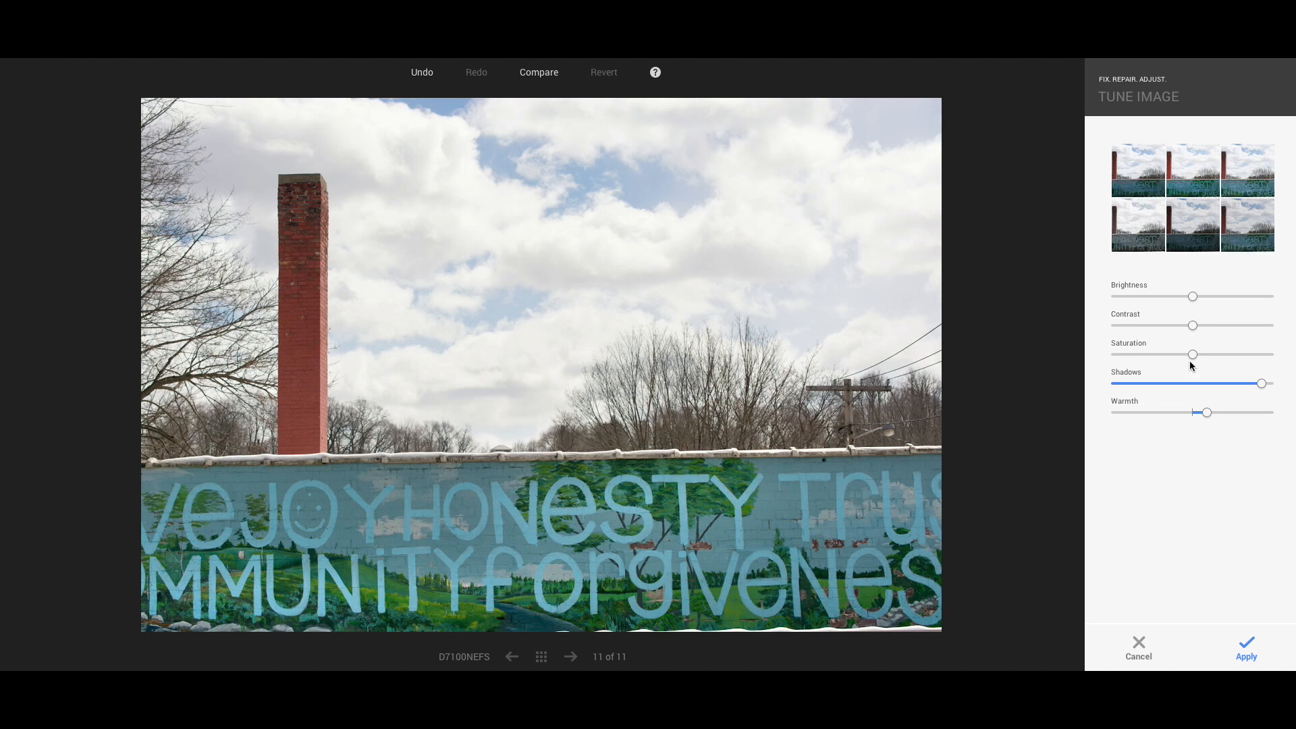
left_click(1246, 647)
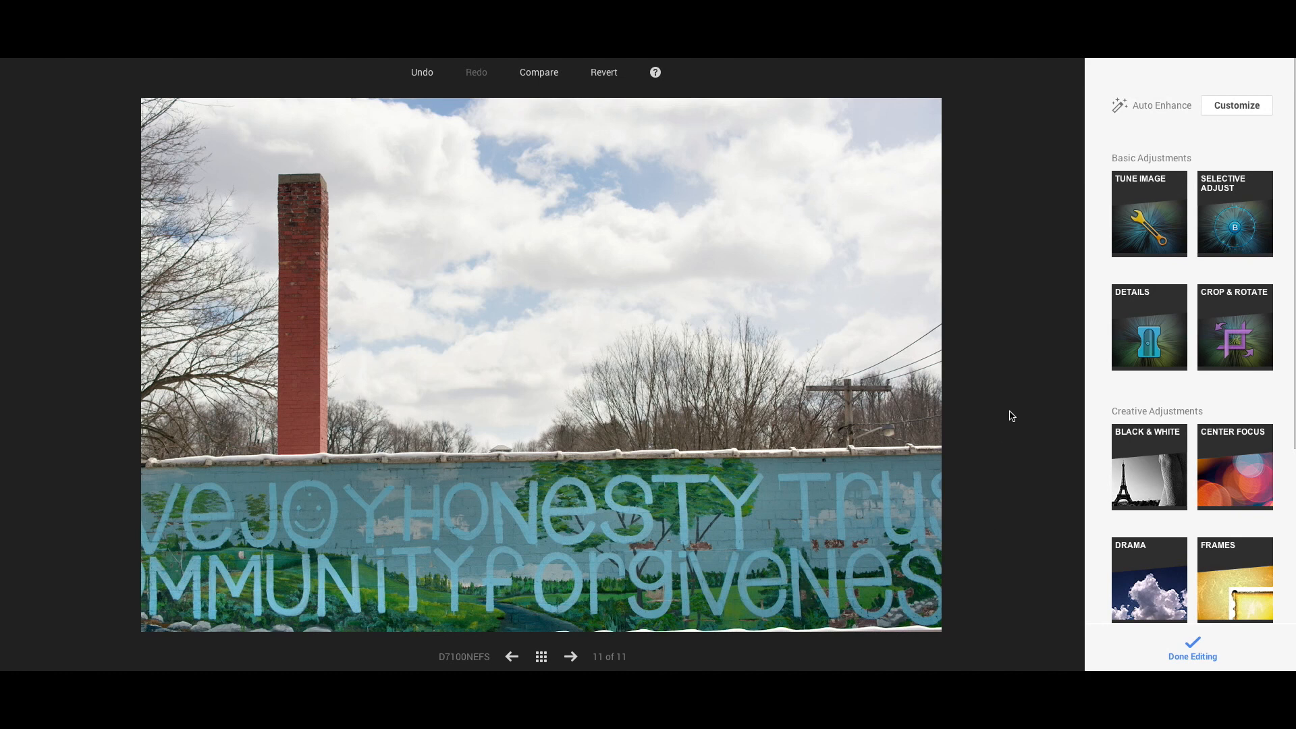
Start Selective Adjust, add a control point in the sky near the photo's upper-right corner, and adjust the size of its area.
left_click(1236, 232)
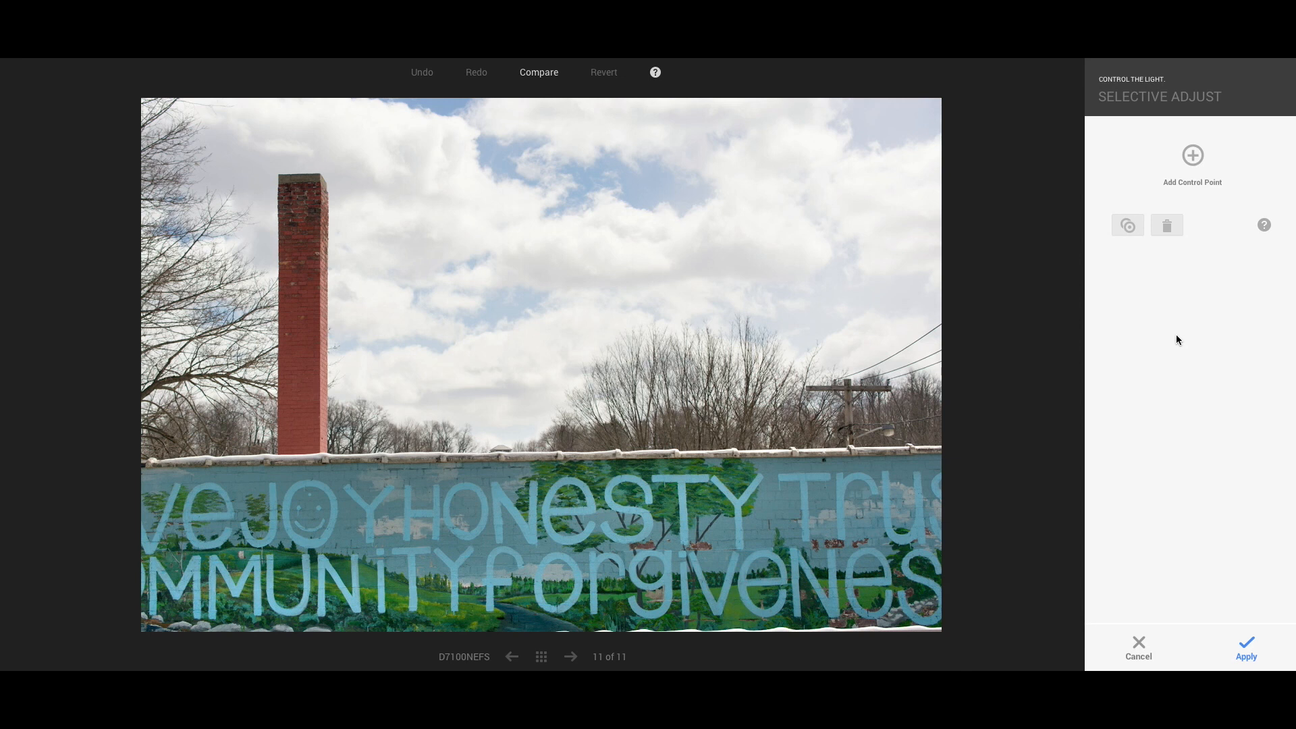
left_click(1193, 156)
left_click(872, 129)
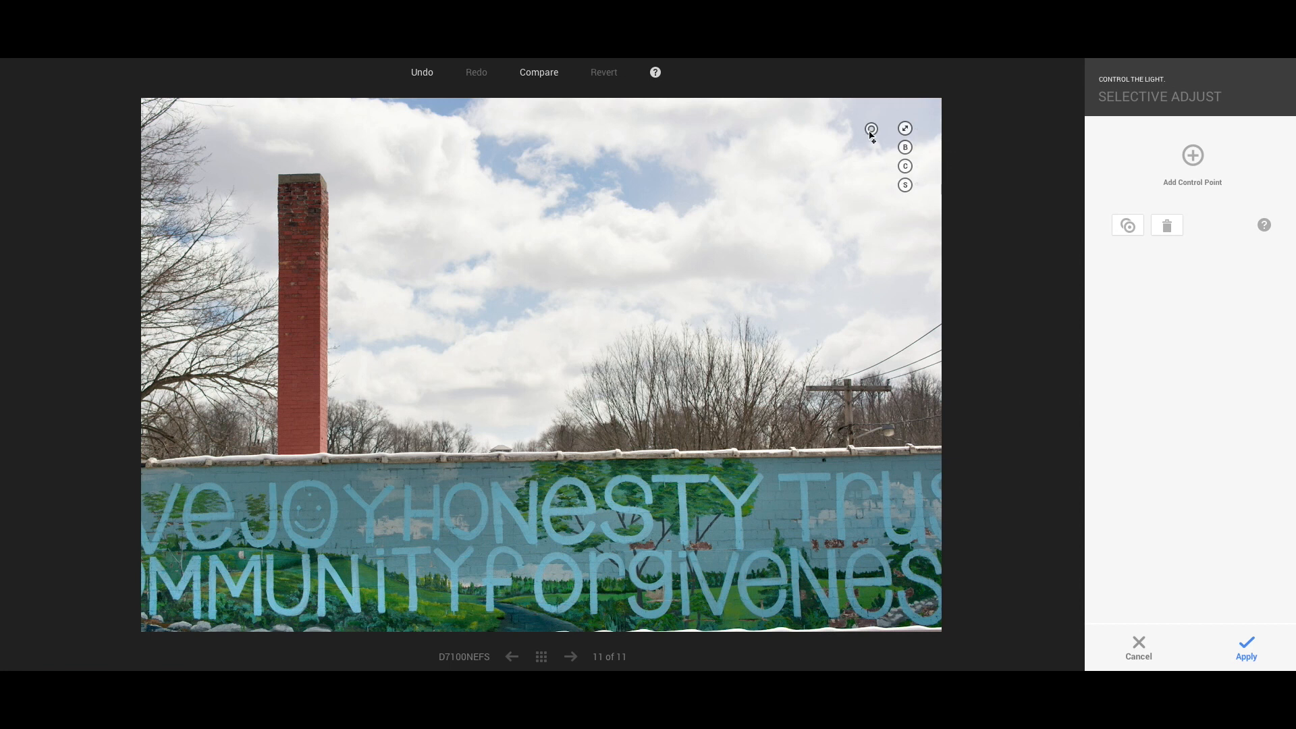
left_click(906, 128)
left_click_drag(905, 131, 906, 128)
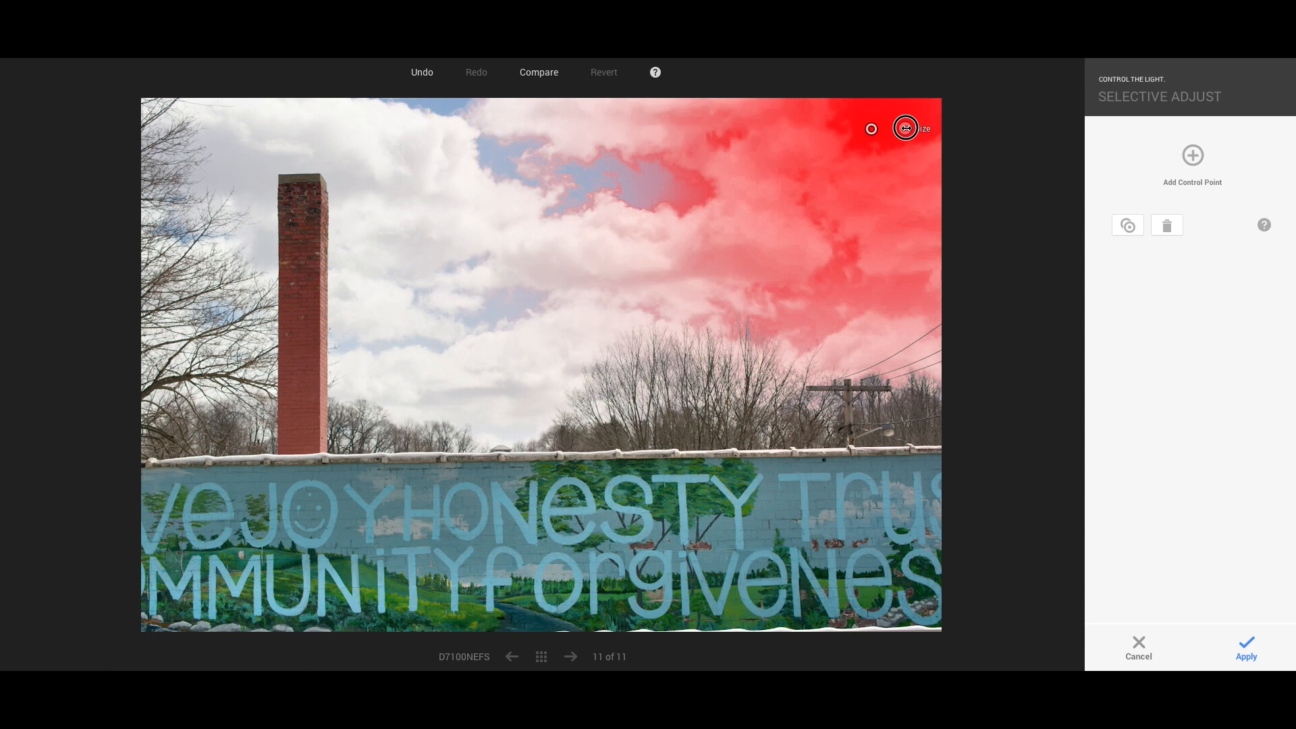
mouse_move(906, 128)
left_mouse_down()
mouse_move(872, 128)
mouse_move(887, 128)
left_mouse_up()
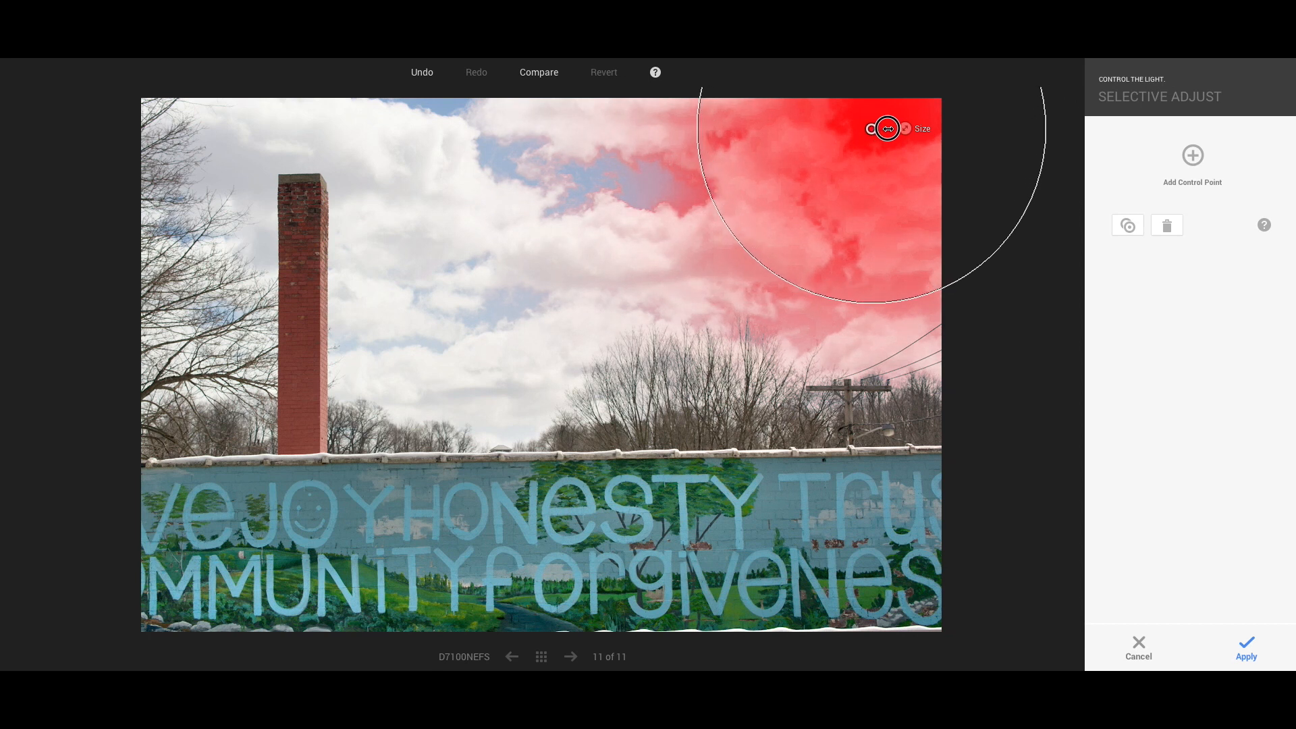
left_click_drag(888, 129, 892, 129)
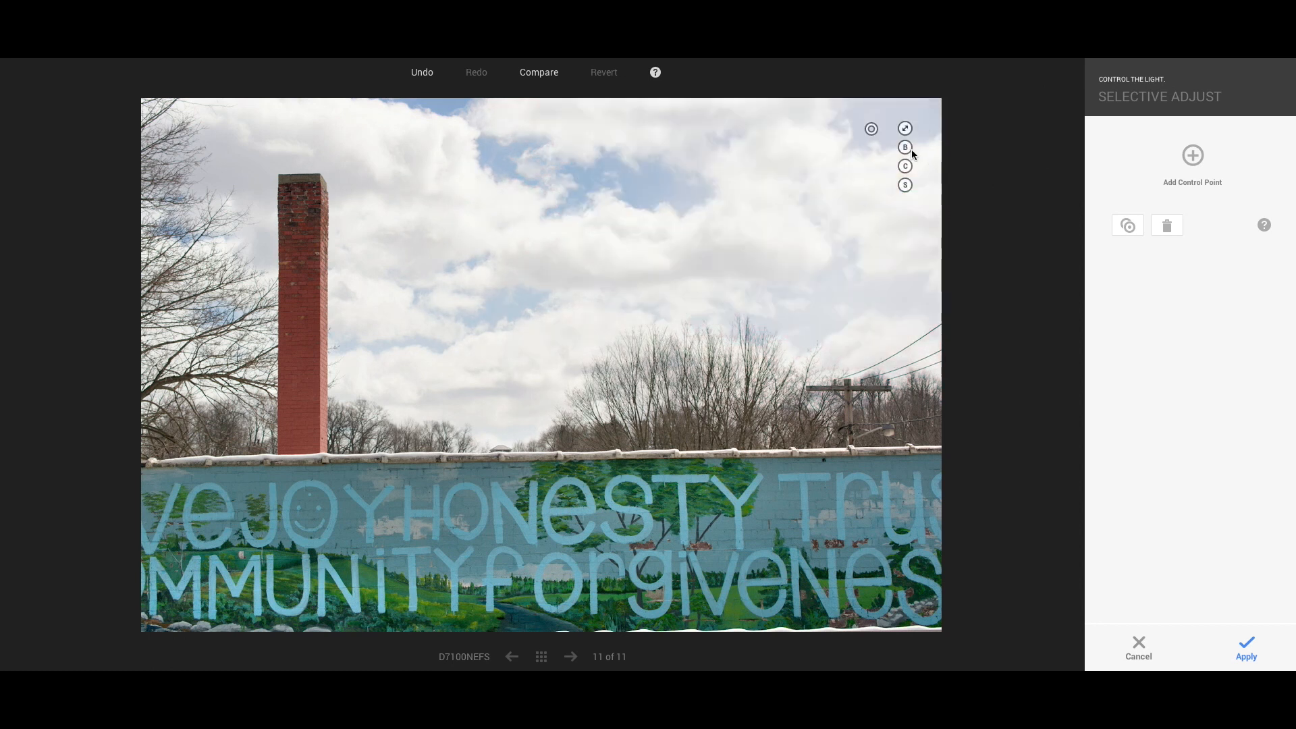
Try brightness, contrast and saturation adjustments on the upper-right sky control point, then delete the point.
left_click_drag(907, 149, 1015, 169)
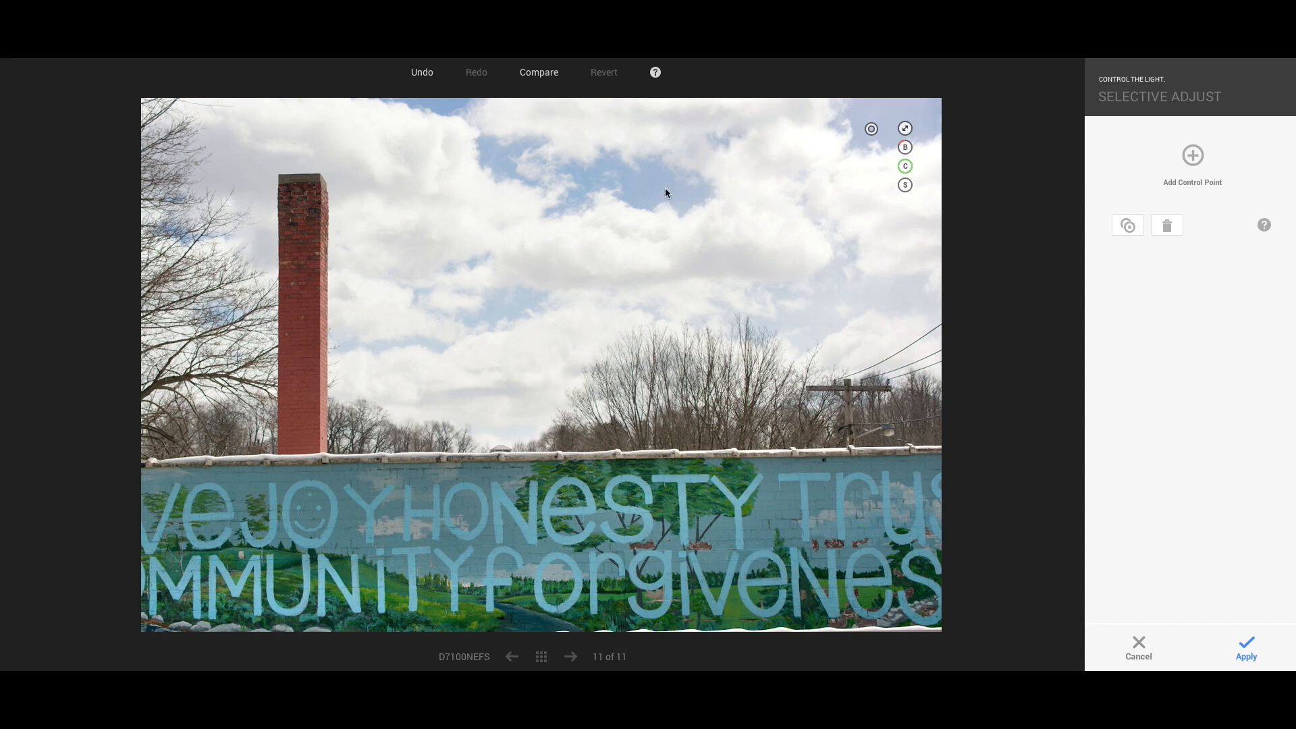
left_click_drag(905, 185, 950, 189)
key("Delete")
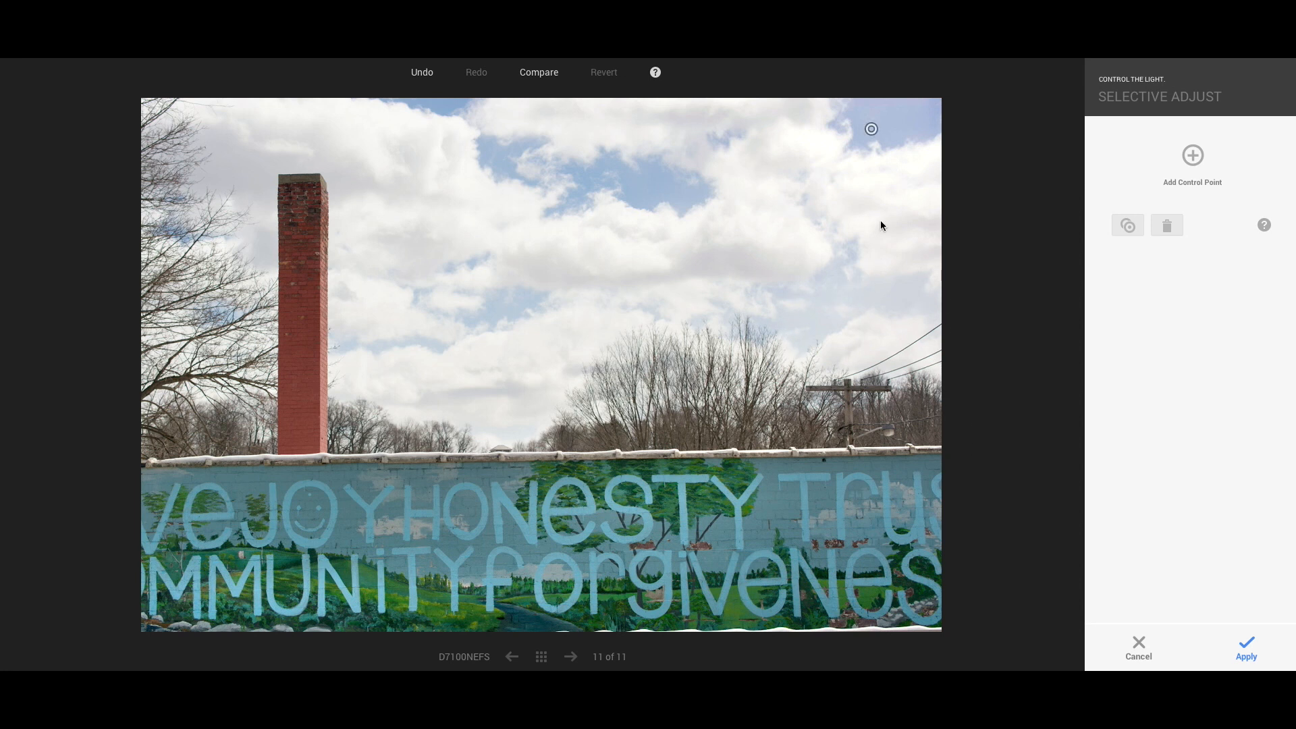
Add a control point in the sky above the utility pole, strongly increase its contrast, raise its saturation, and apply.
left_click(1195, 155)
left_click(847, 316)
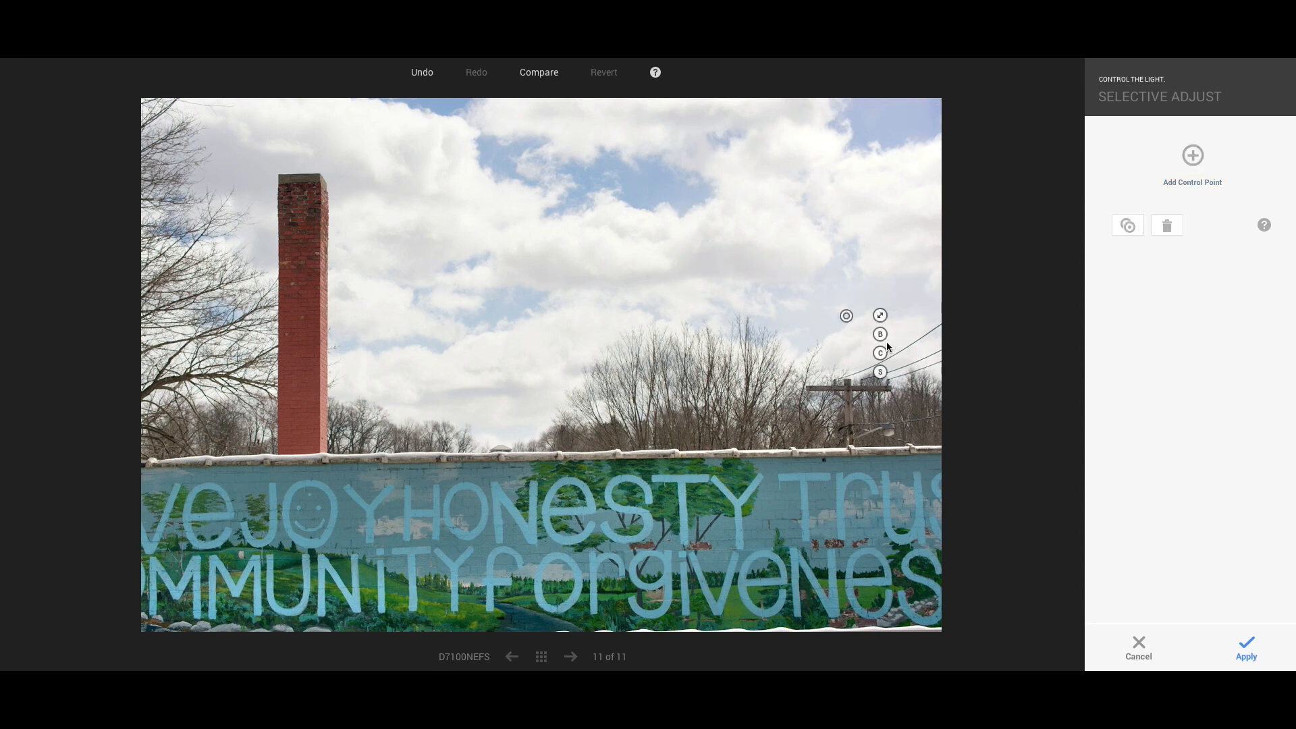
left_click_drag(880, 353, 1032, 356)
left_click_drag(880, 375, 962, 376)
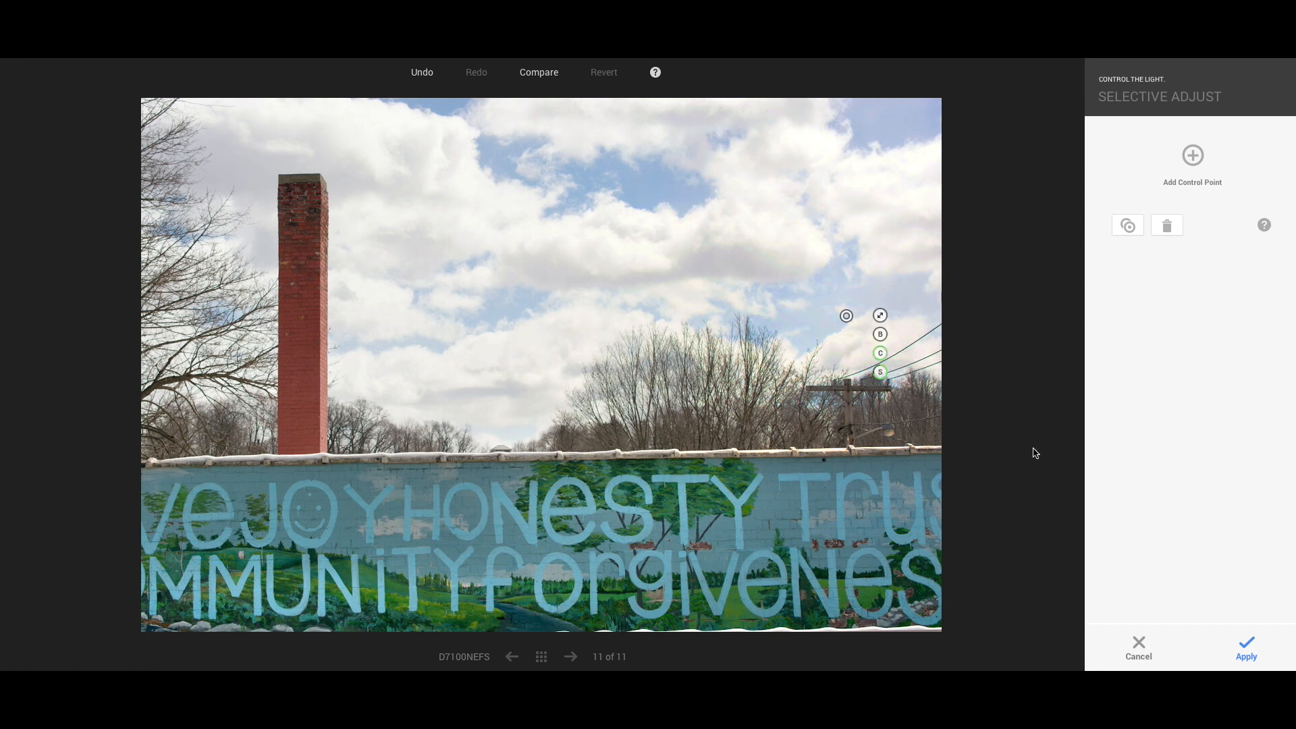
left_click(1246, 652)
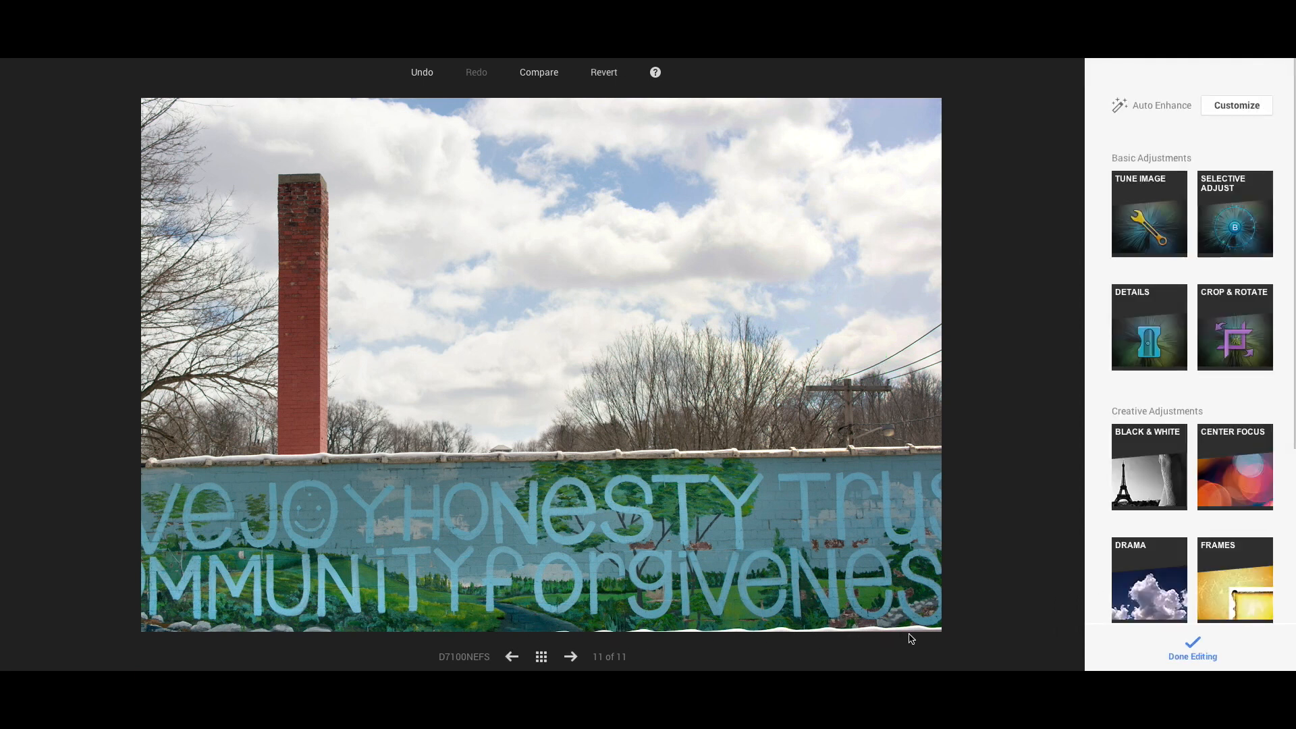
Straighten the mural photo by rotating it +1 with Crop & Rotate, and apply the change.
left_click(1249, 325)
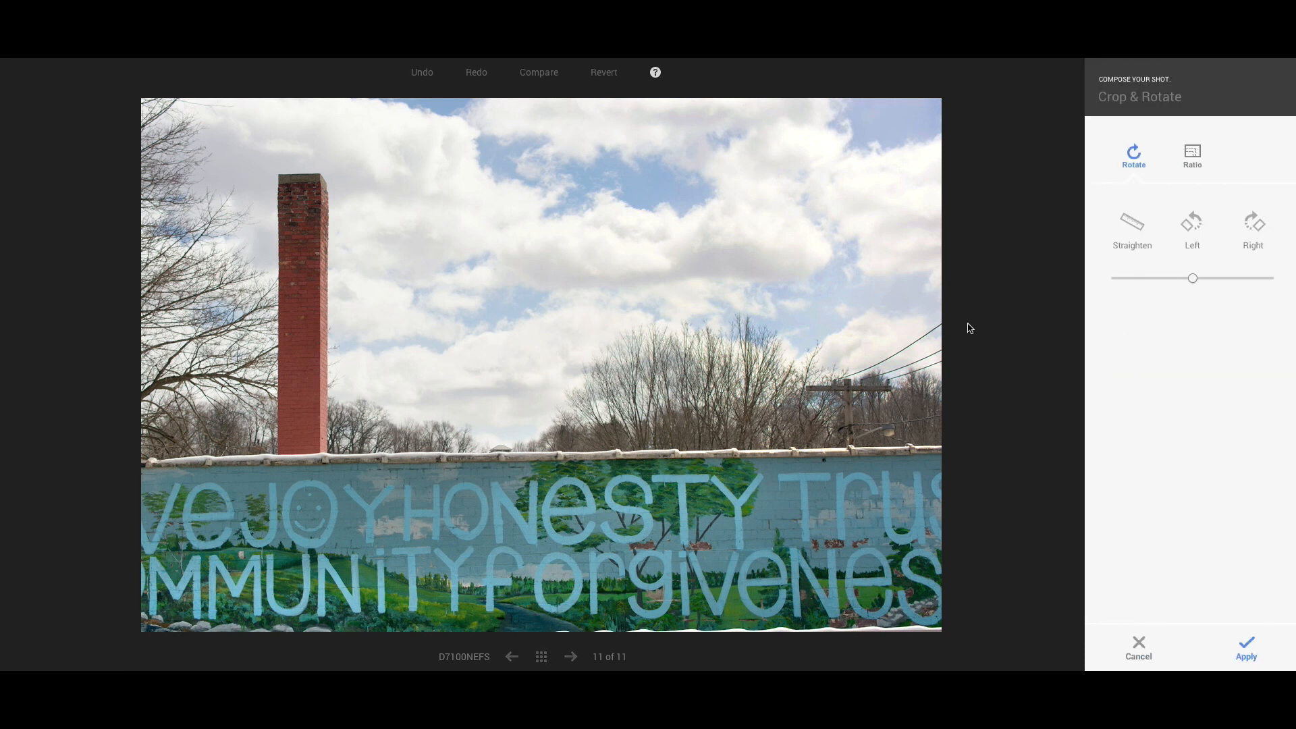
left_click(1132, 222)
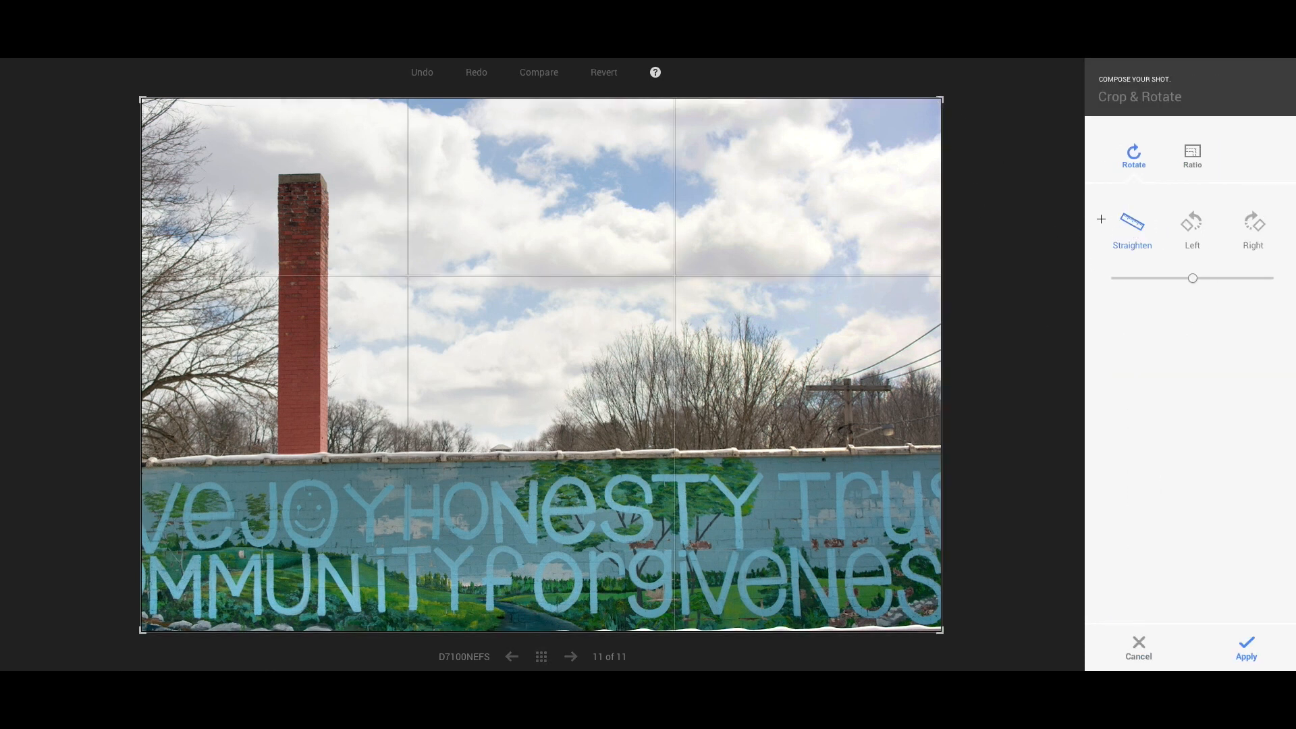
left_click_drag(1191, 277, 1193, 279)
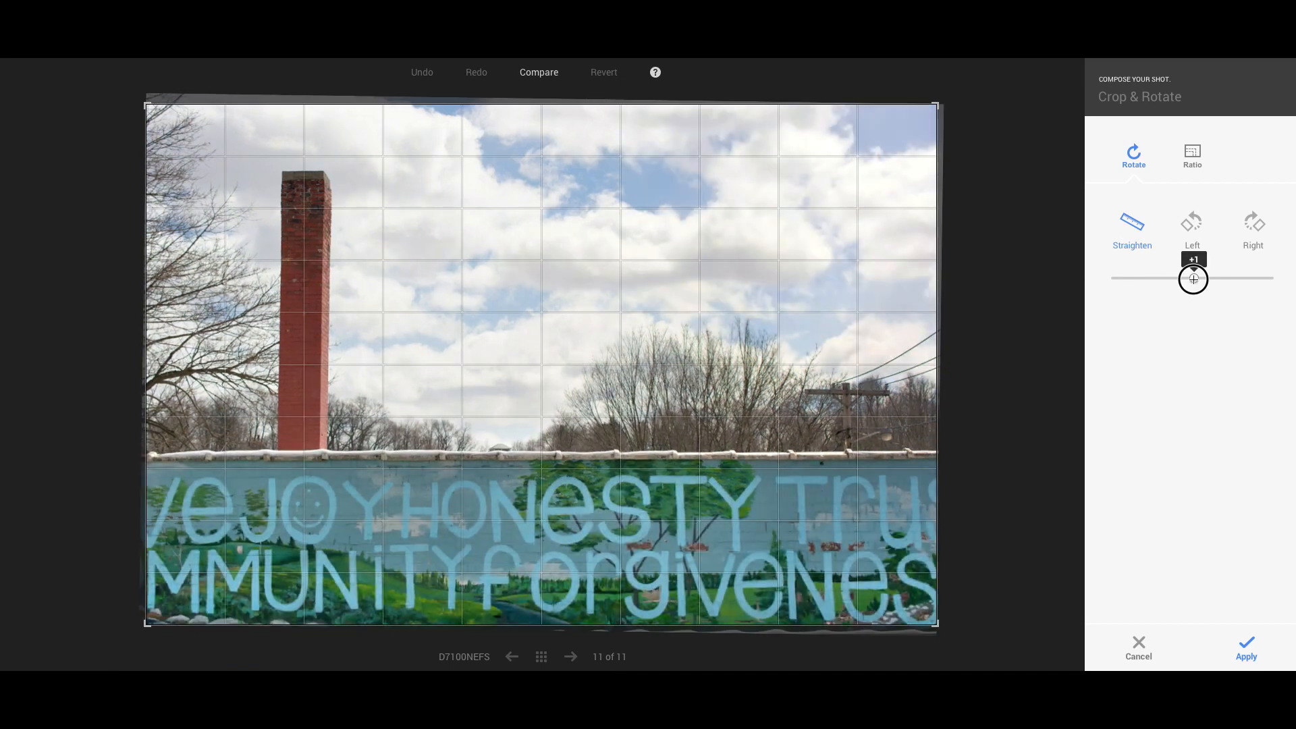
left_click_drag(1193, 278, 1194, 278)
left_click(1246, 647)
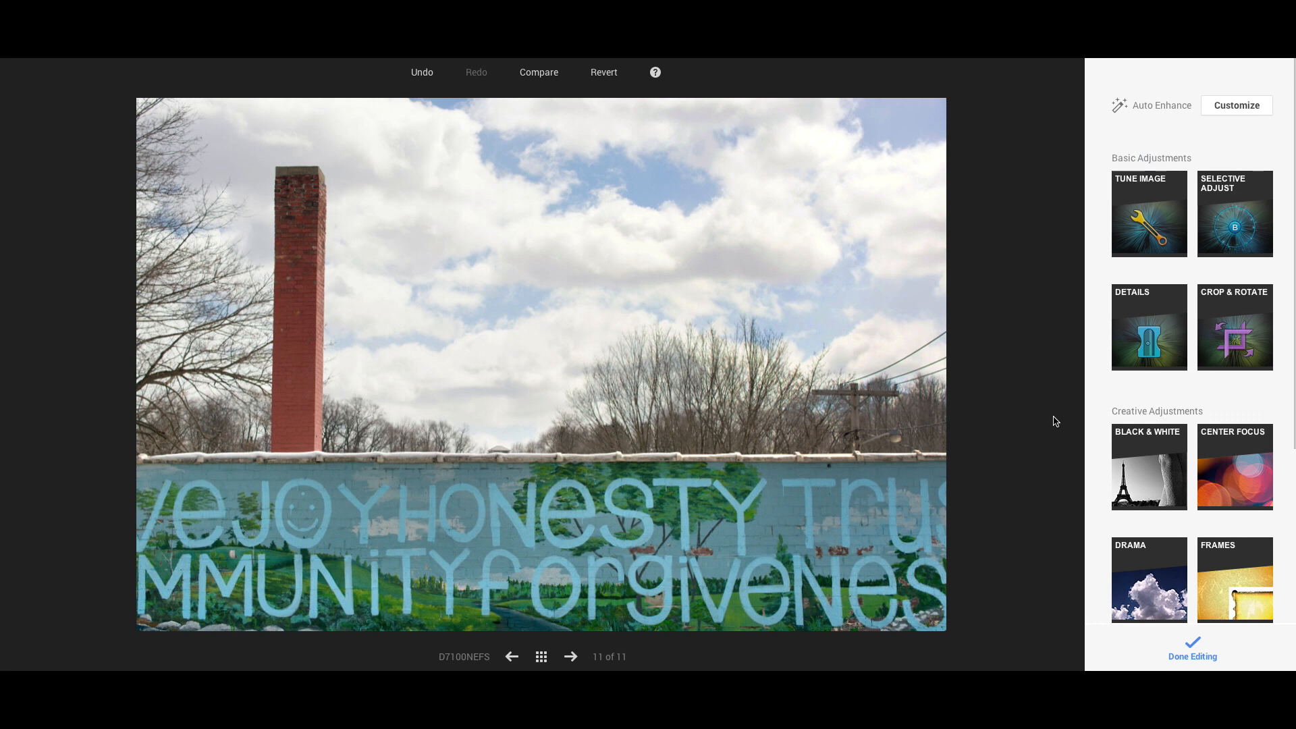
Apply the Structure preset from Details with slightly increased Sharpness, then finish editing the mural photo and return to the album.
left_click(1150, 329)
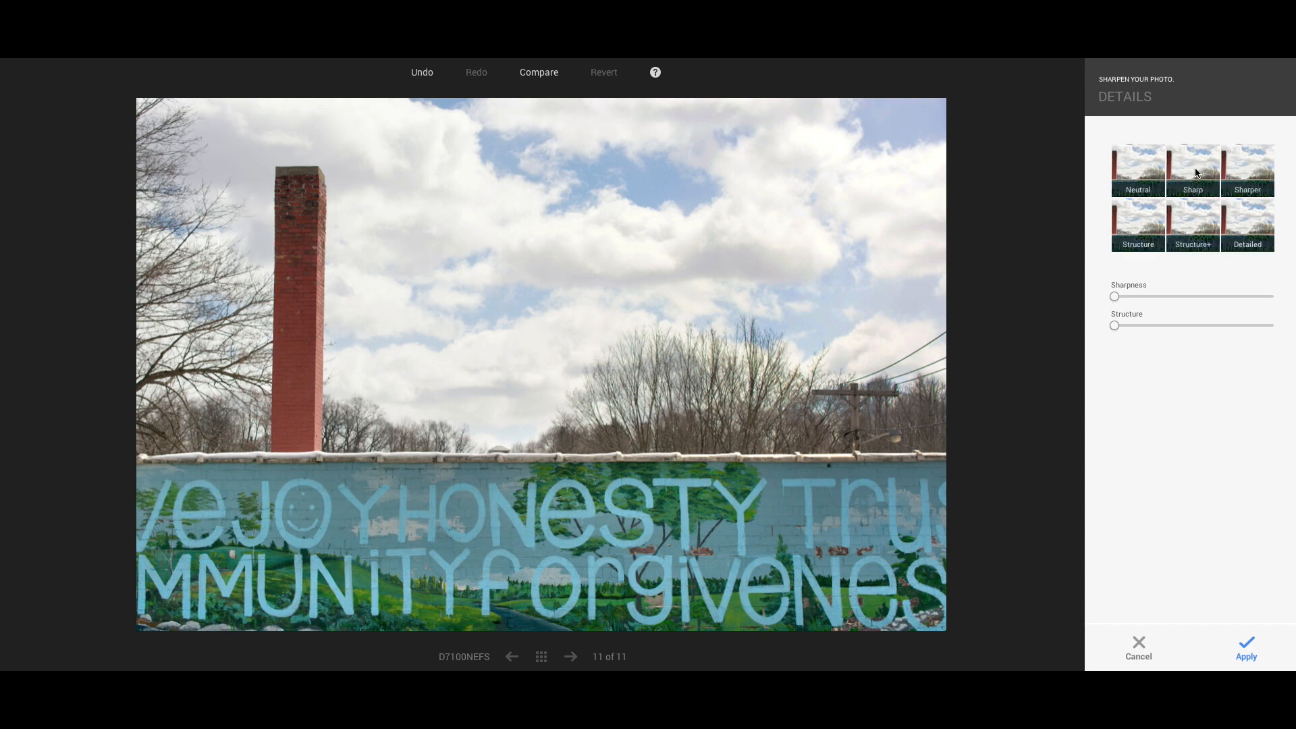
left_click(1199, 168)
left_click(1141, 225)
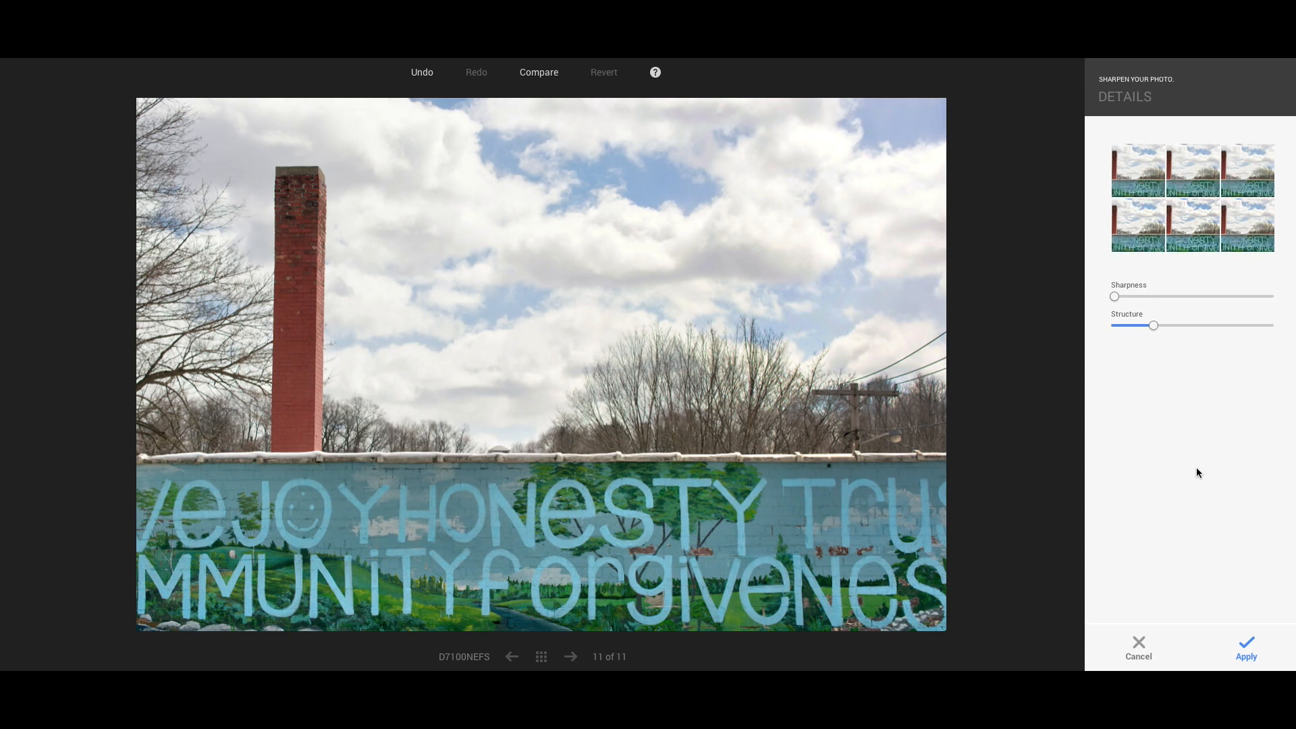
left_click_drag(1117, 299, 1132, 299)
left_click(1246, 655)
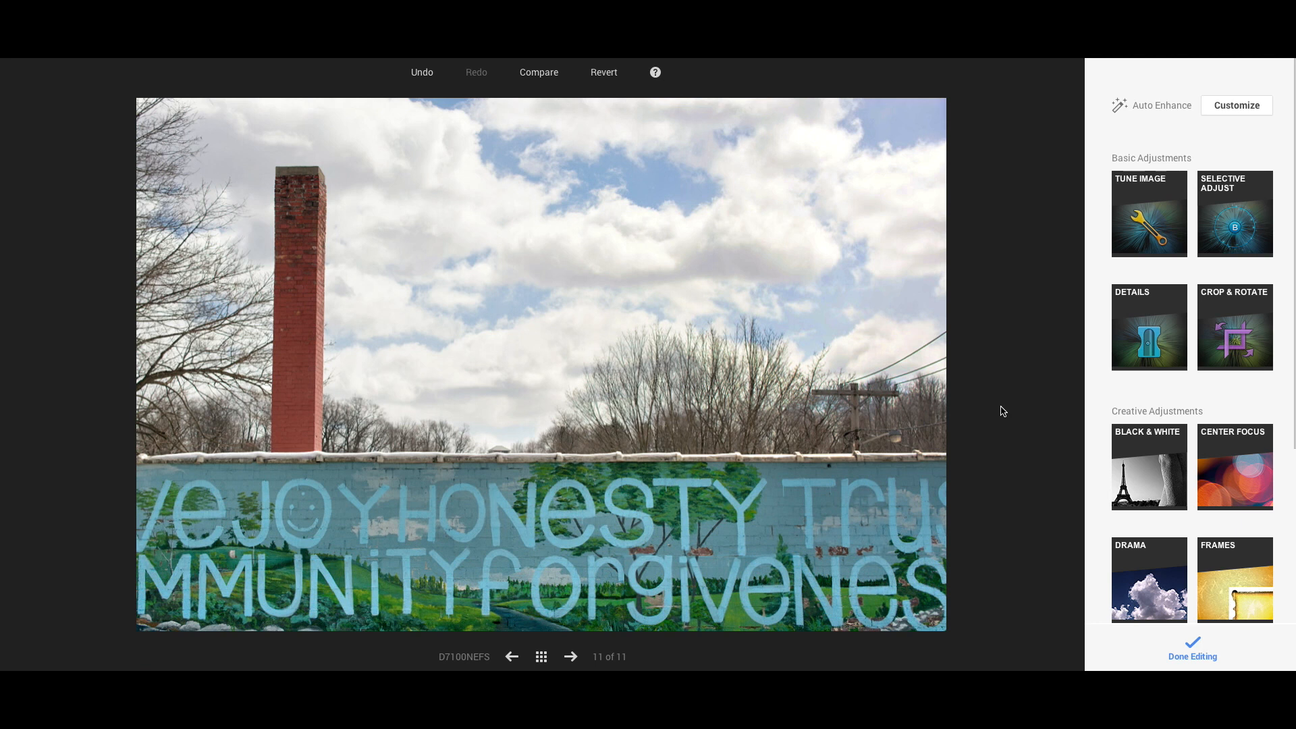
left_click(1193, 648)
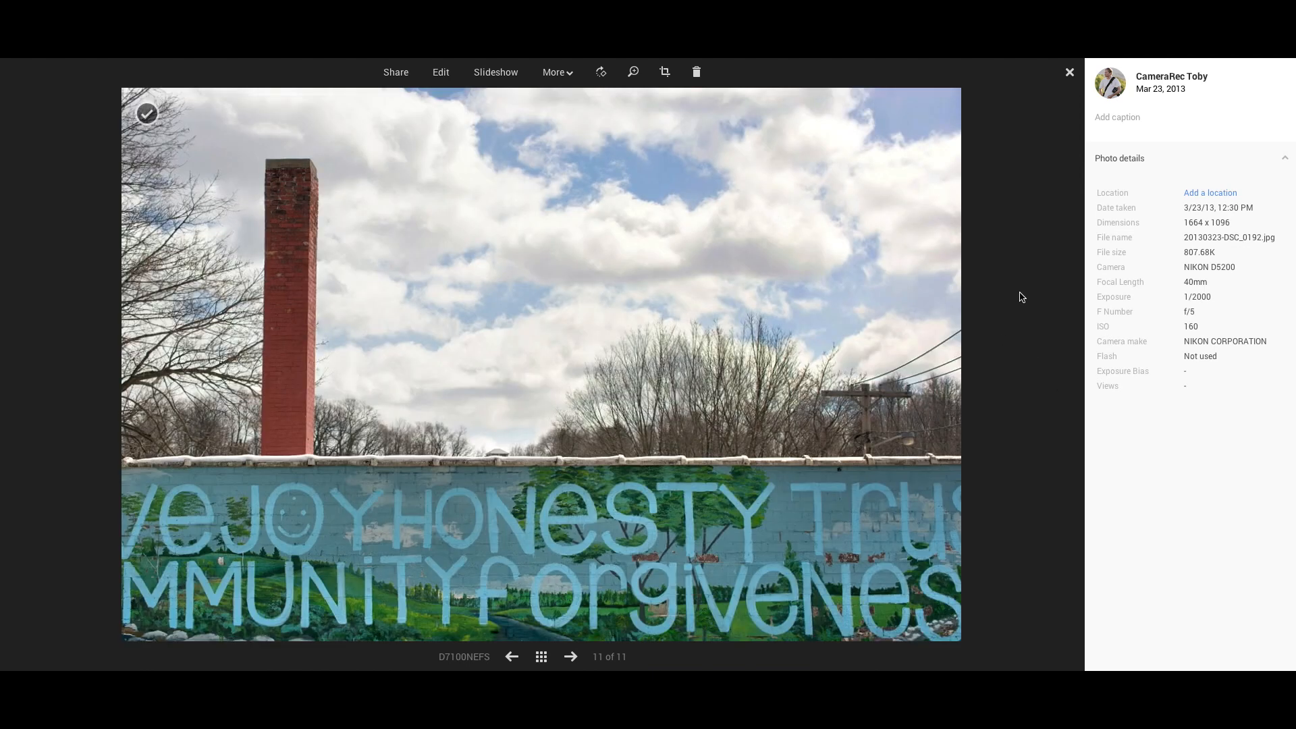
left_click(1070, 72)
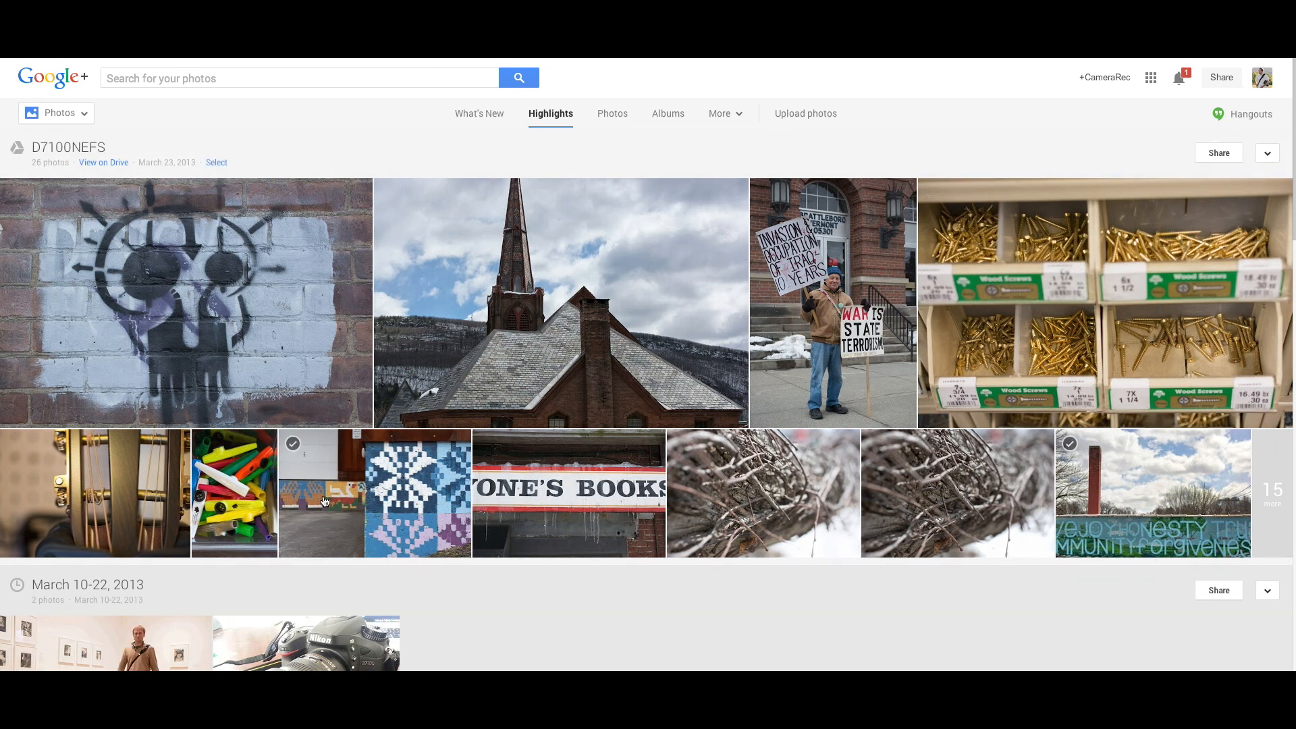
Close the incoming chat window covering the photo highlights.
scroll(601, 429, "down", 3)
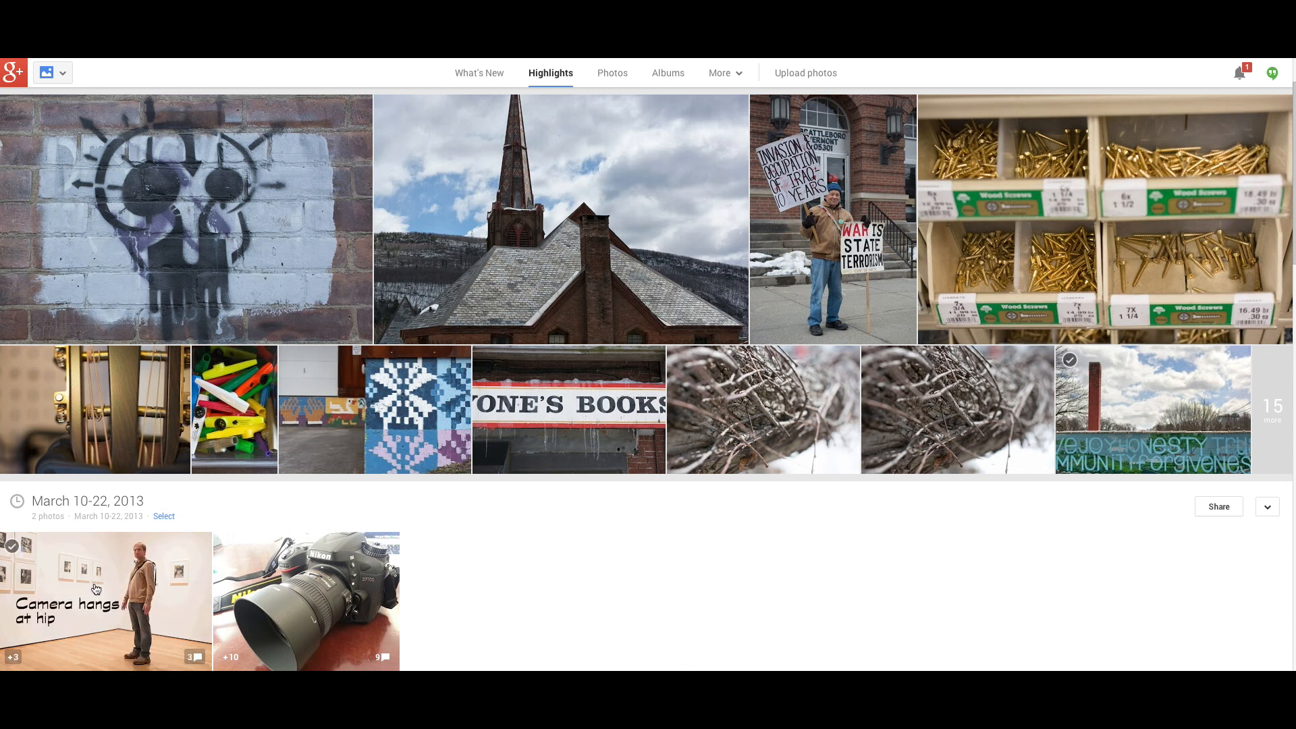
scroll(96, 589, "up", 2)
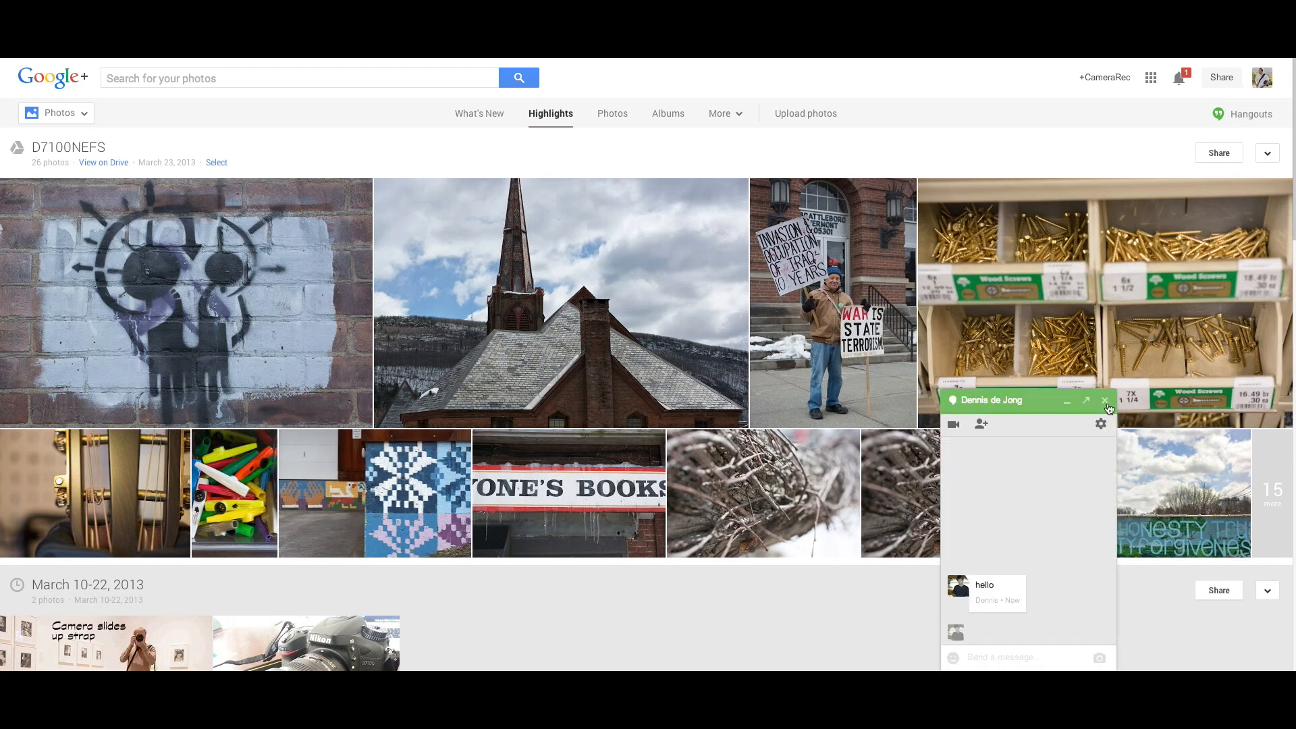
left_click(1106, 402)
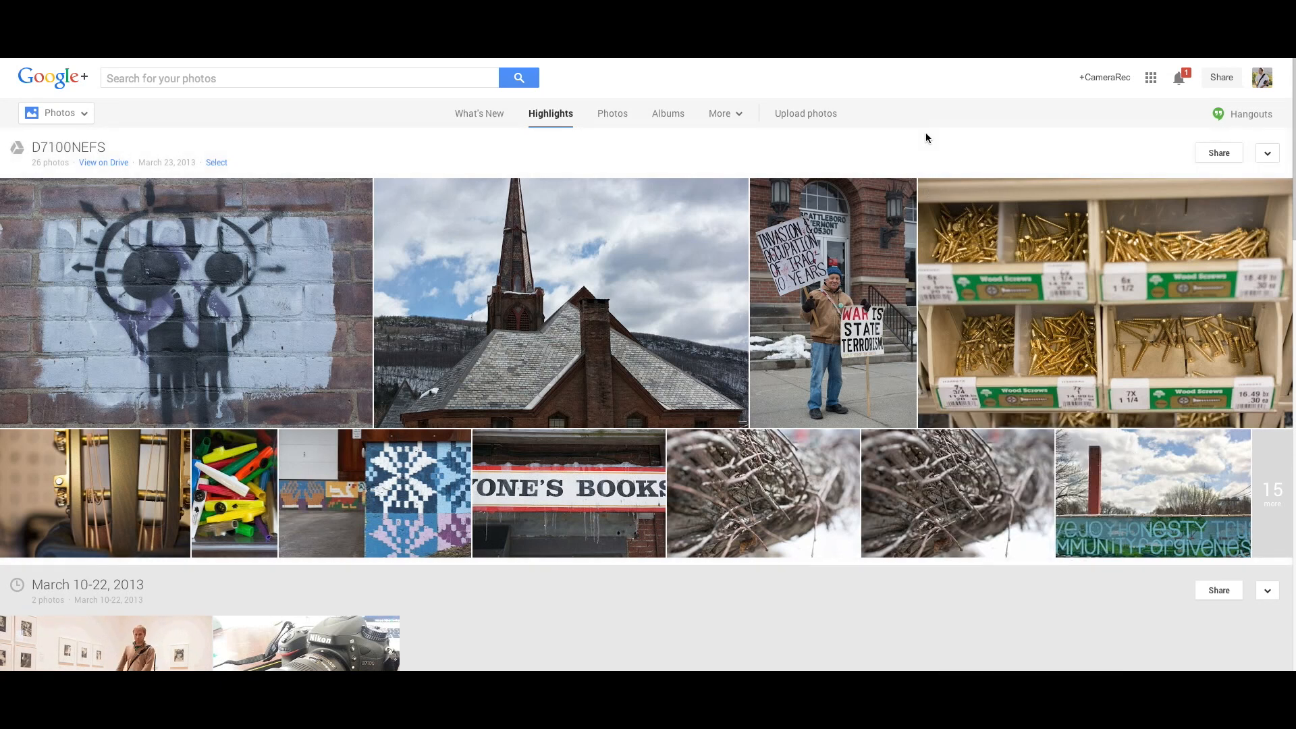